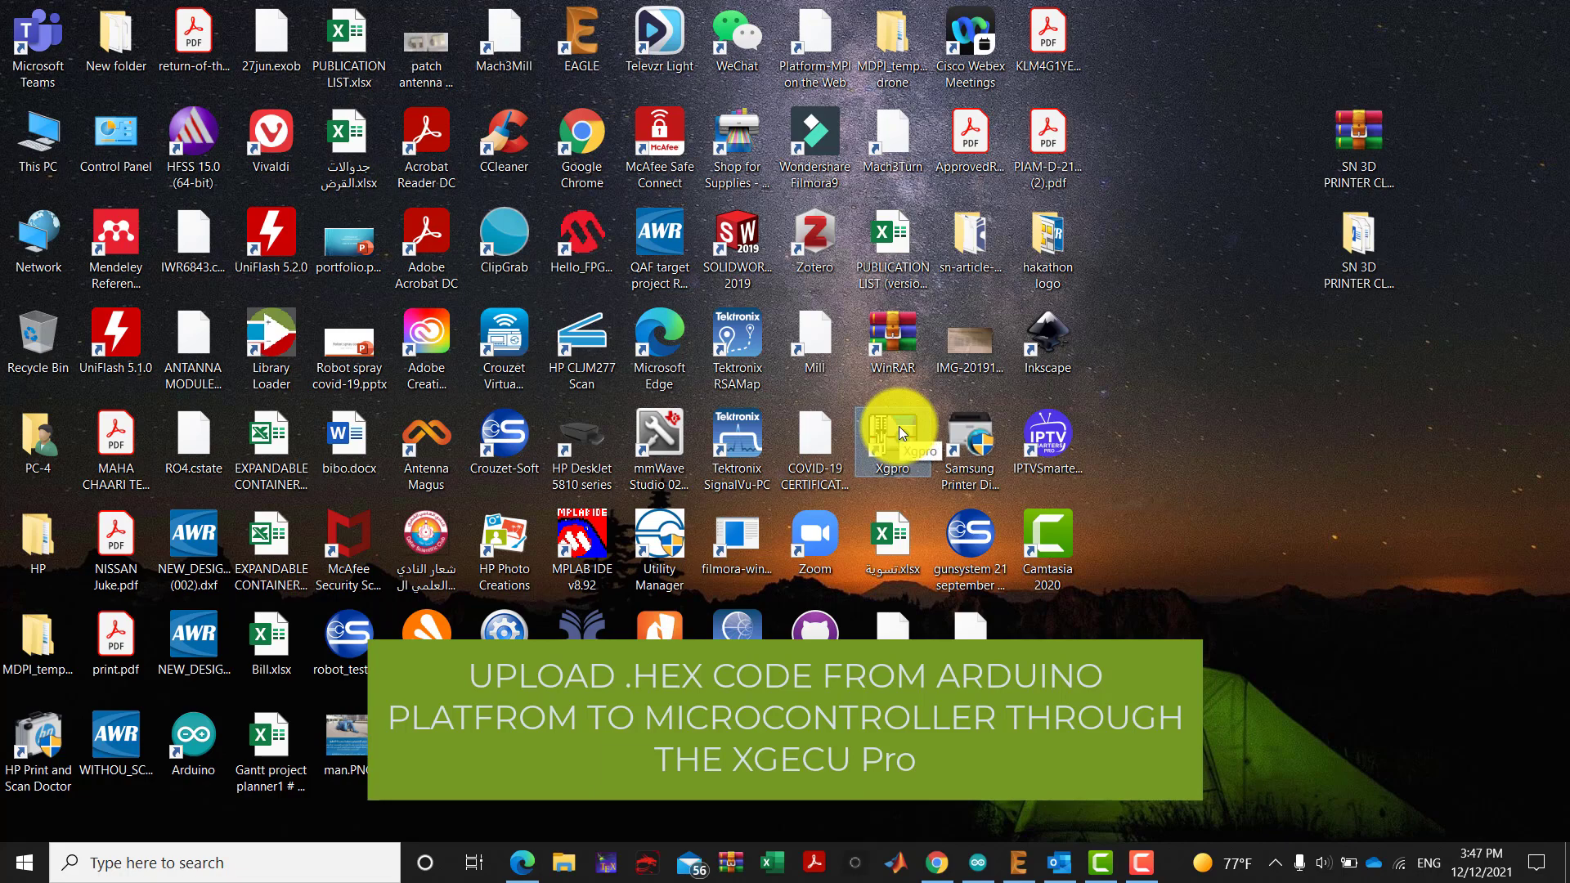
{"action": "double_click", "coordinate": [899, 425]}
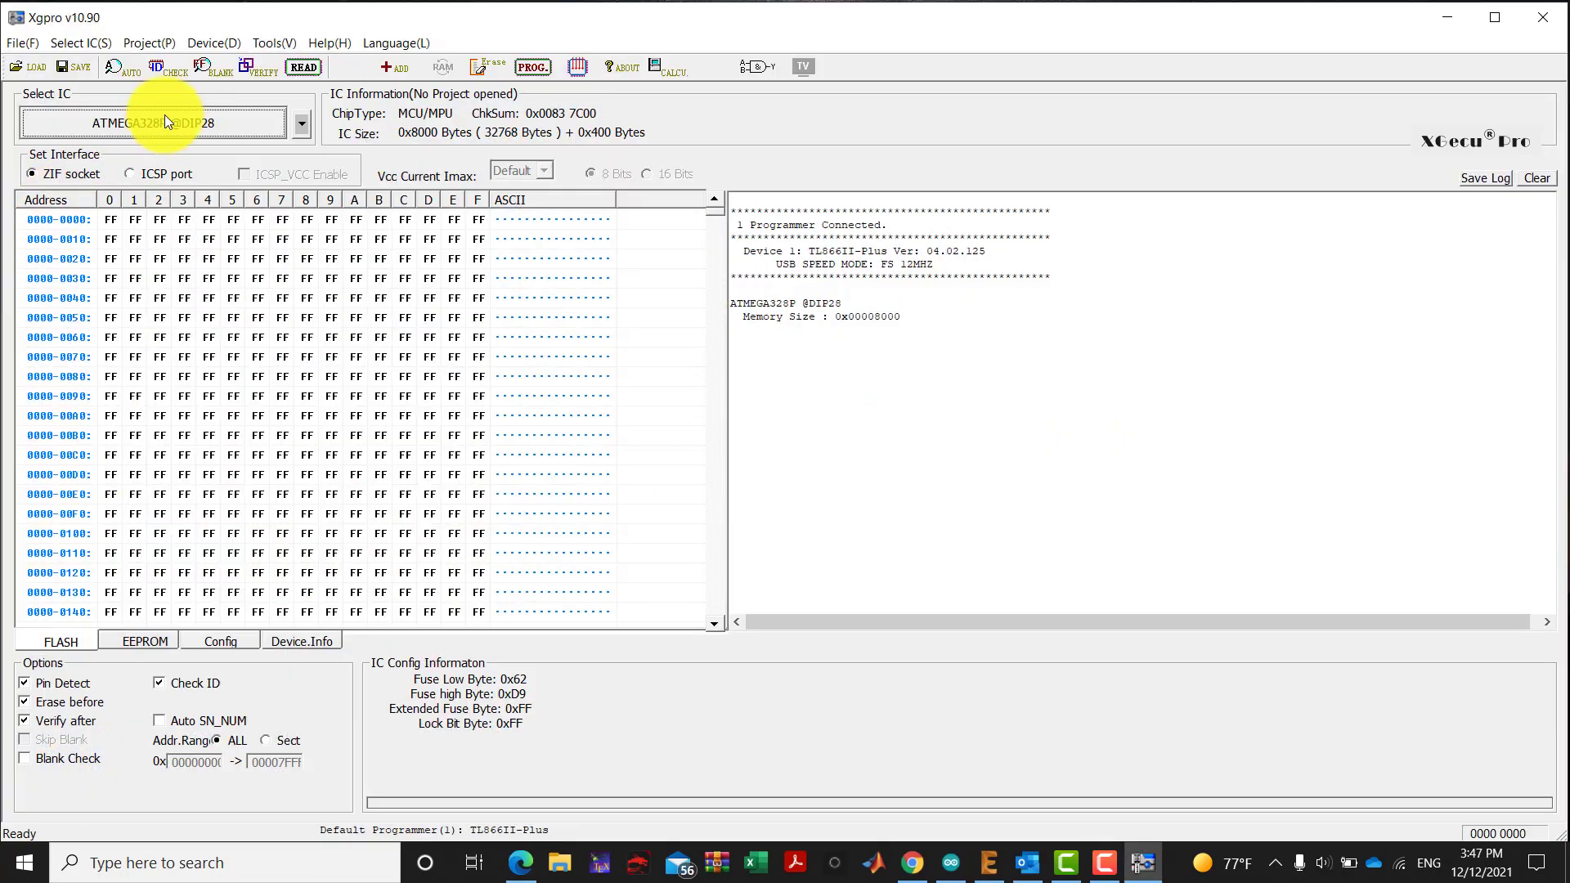
{"action": "left_click", "coordinate": [166, 120]}
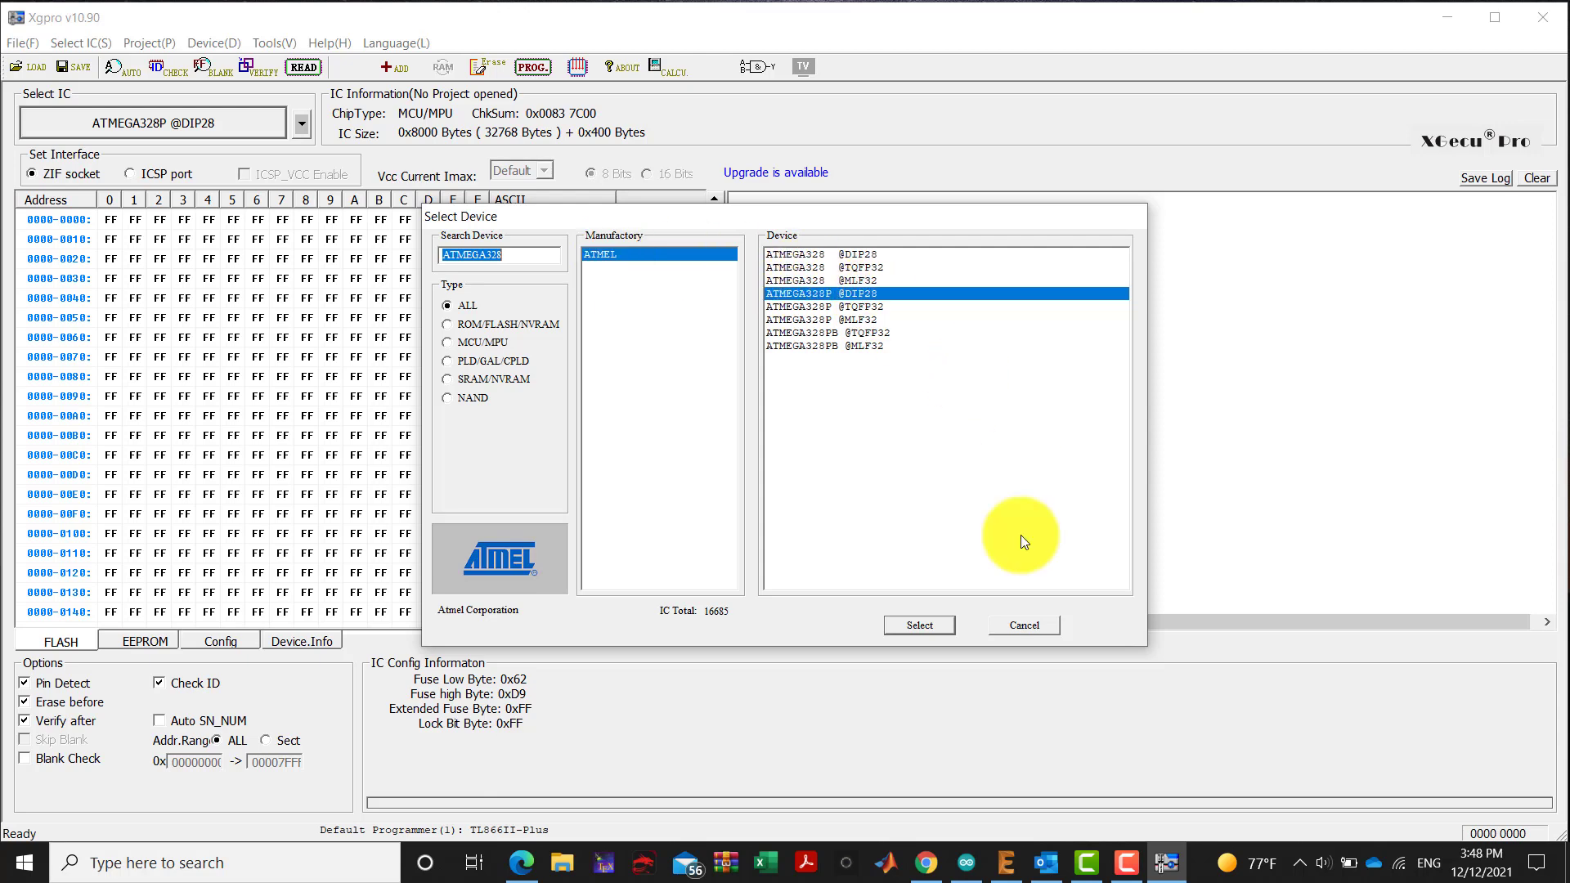
{"action": "left_click", "coordinate": [914, 626]}
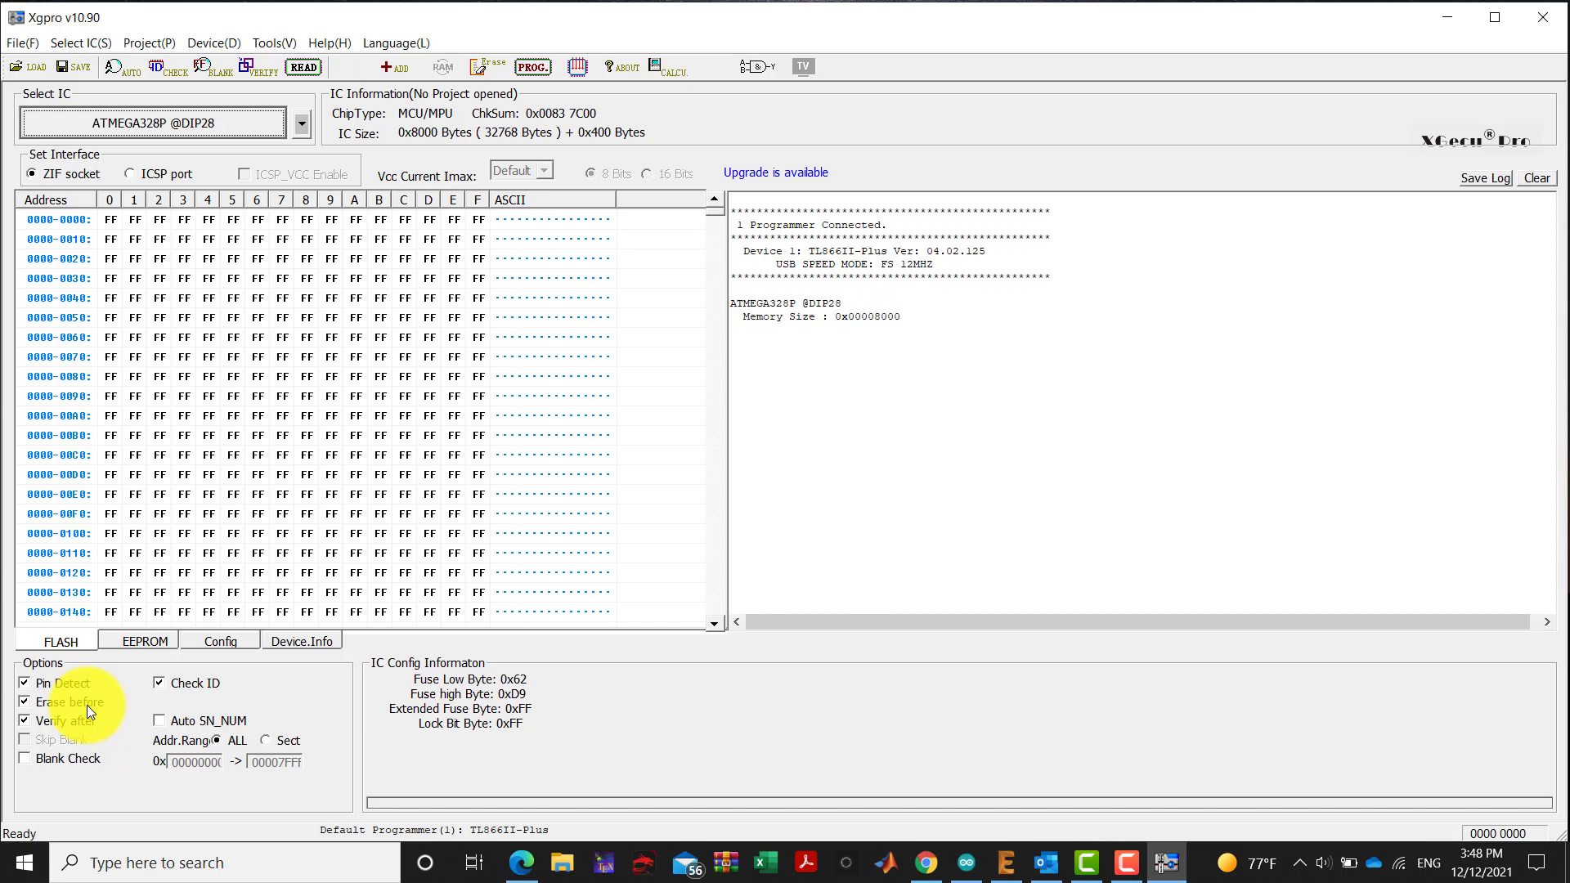
- Enable the Blank Check option and open the dialog for loading a file into the buffer
{"action": "left_click", "coordinate": [29, 762]}
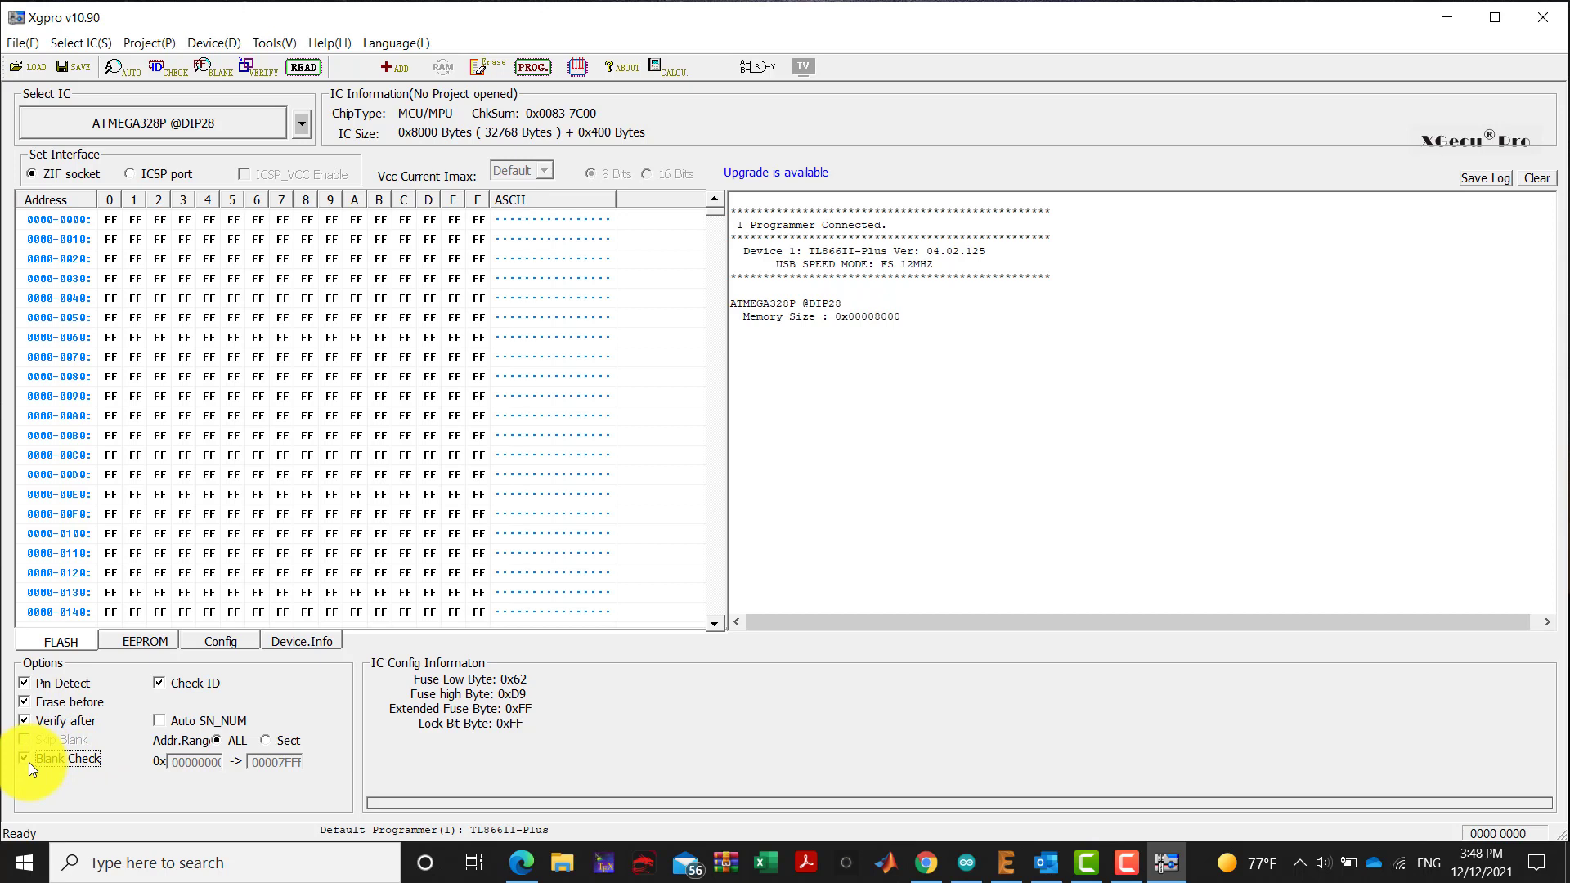
{"action": "left_click", "coordinate": [30, 68]}
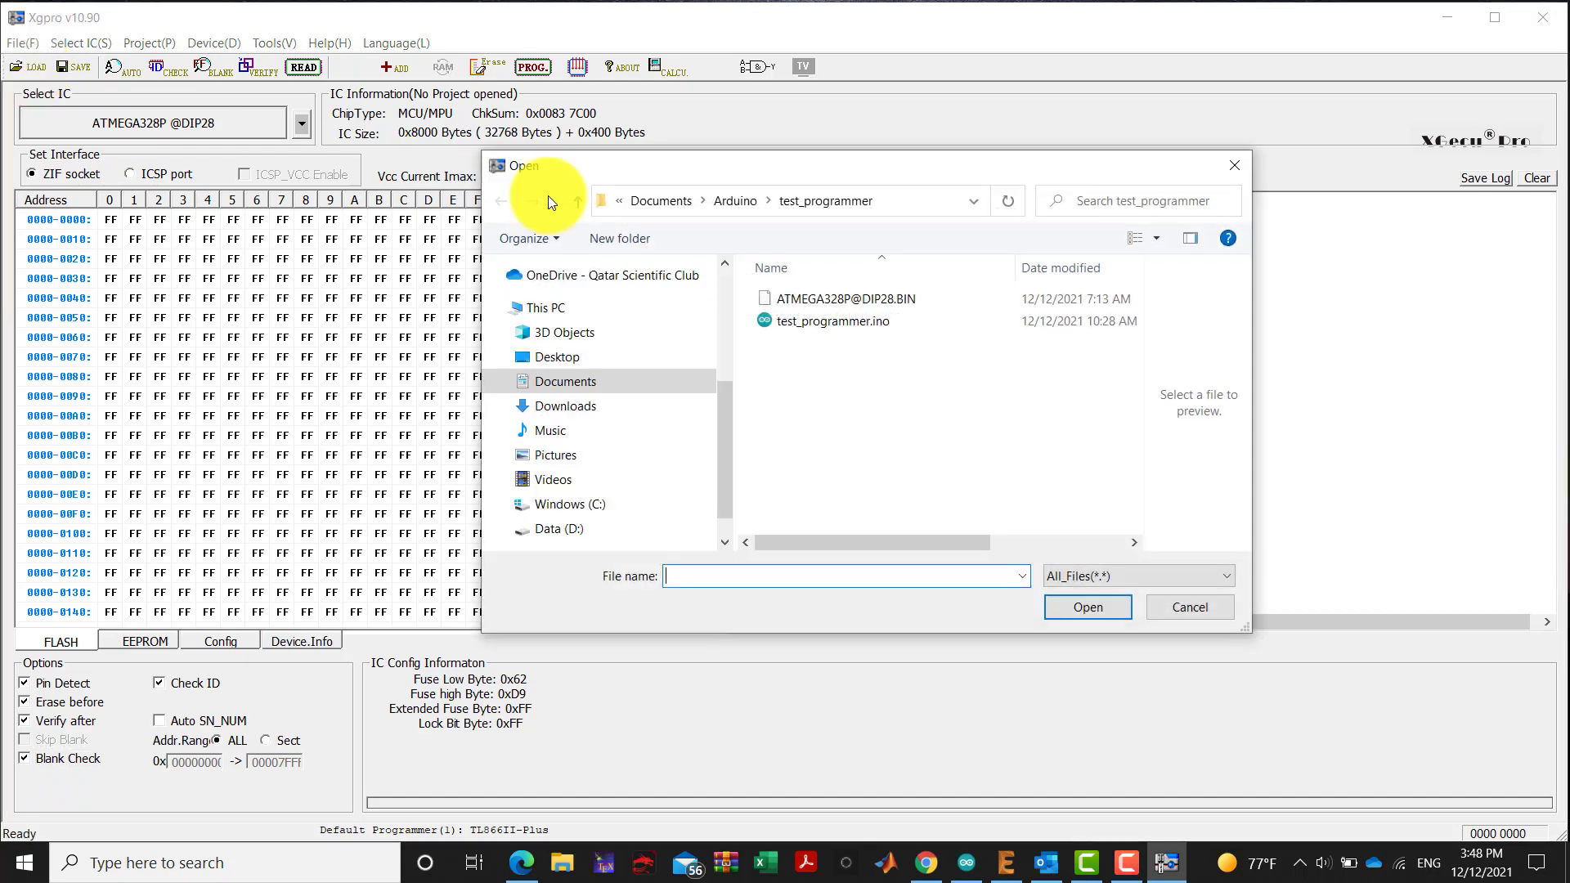
- Switch to the Arduino IDE, compile the test_programmer sketch and locate the path of its .hex file in the compiler output
{"action": "left_click", "coordinate": [966, 860]}
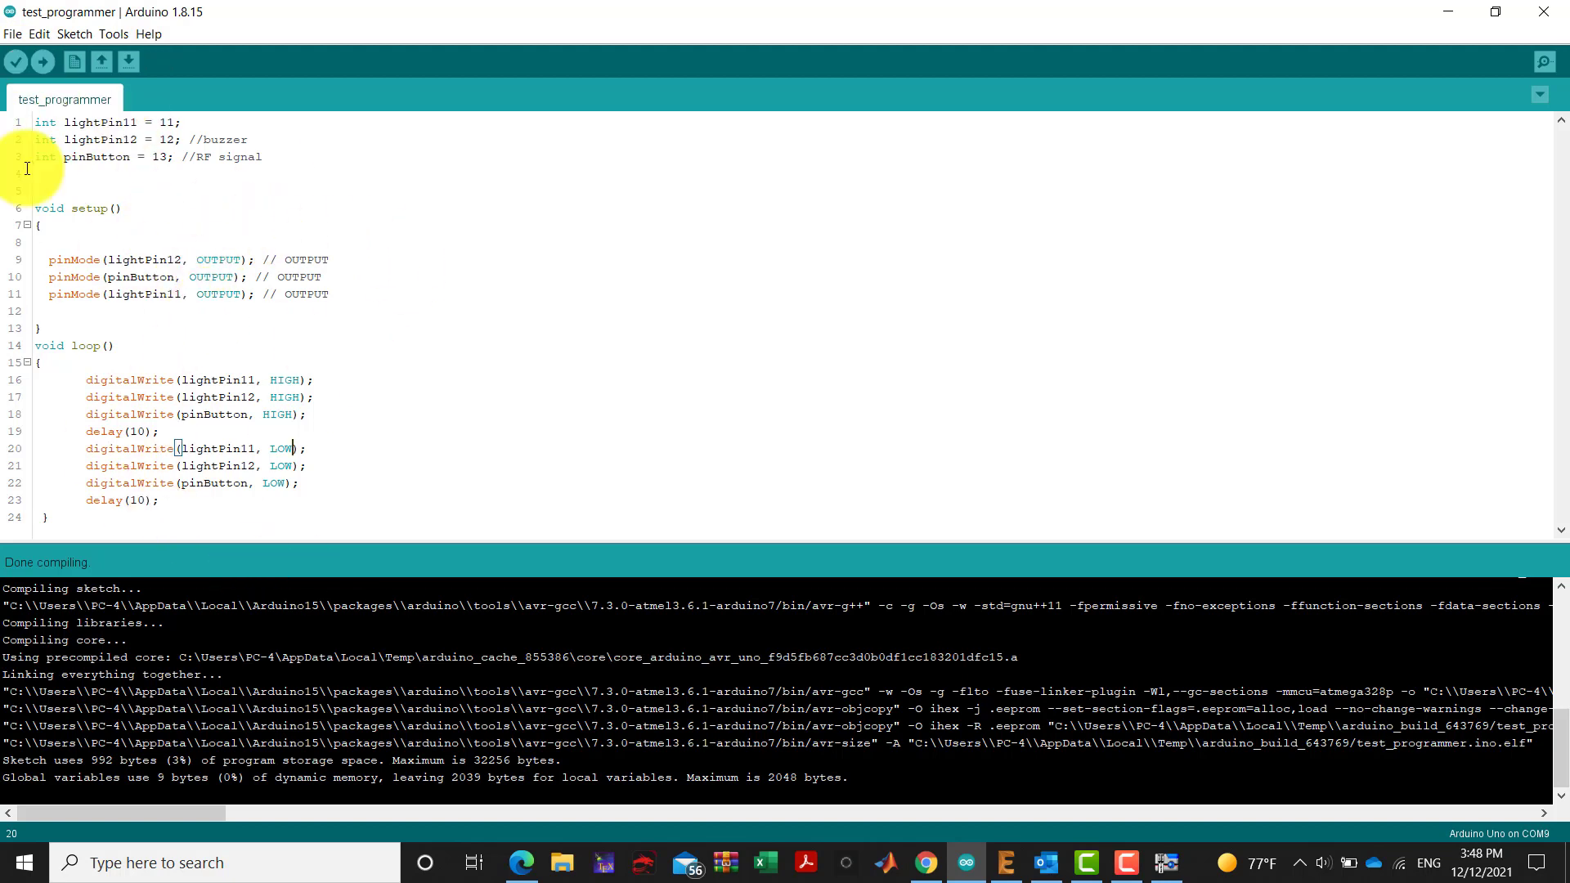
{"action": "left_click", "coordinate": [15, 61]}
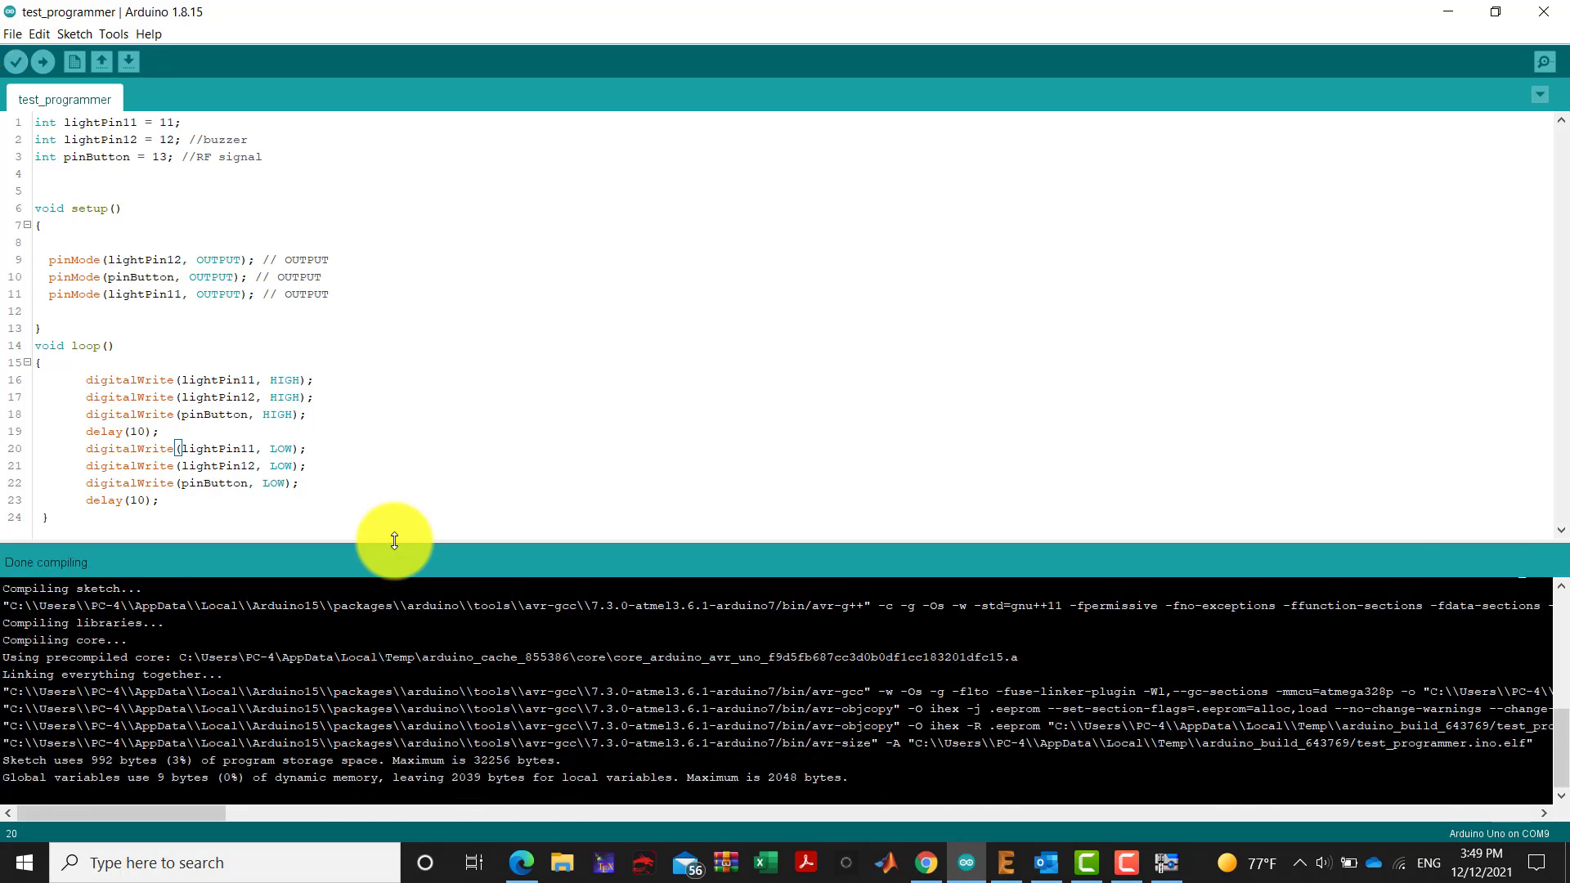
{"action": "left_click_drag", "start_coordinate": [215, 818], "coordinate": [340, 815]}
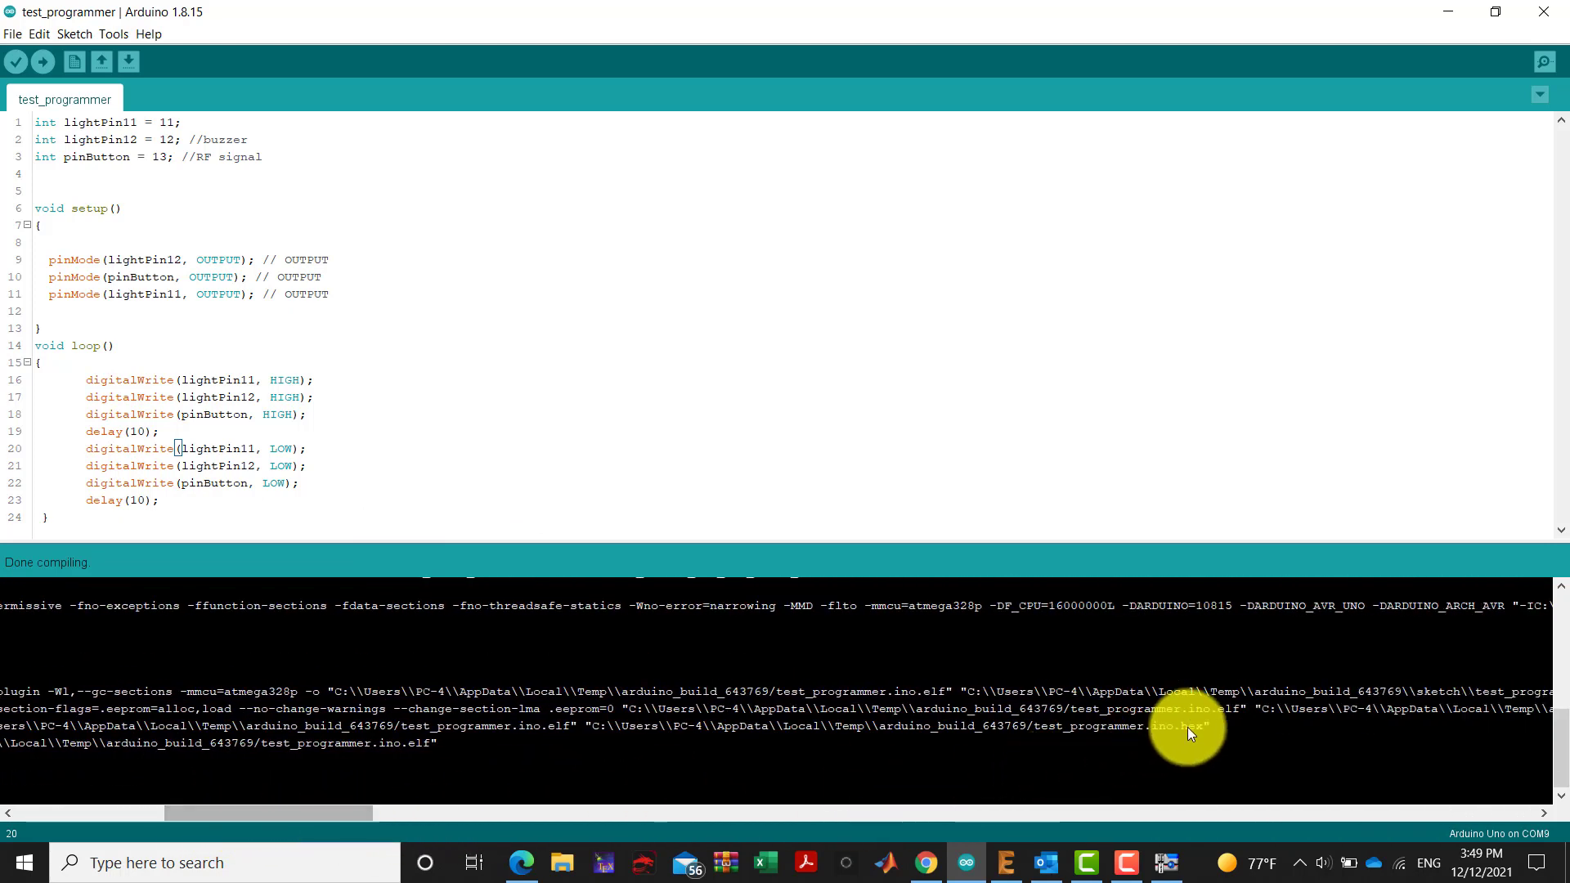
{"action": "left_click_drag", "start_coordinate": [1228, 727], "coordinate": [760, 732]}
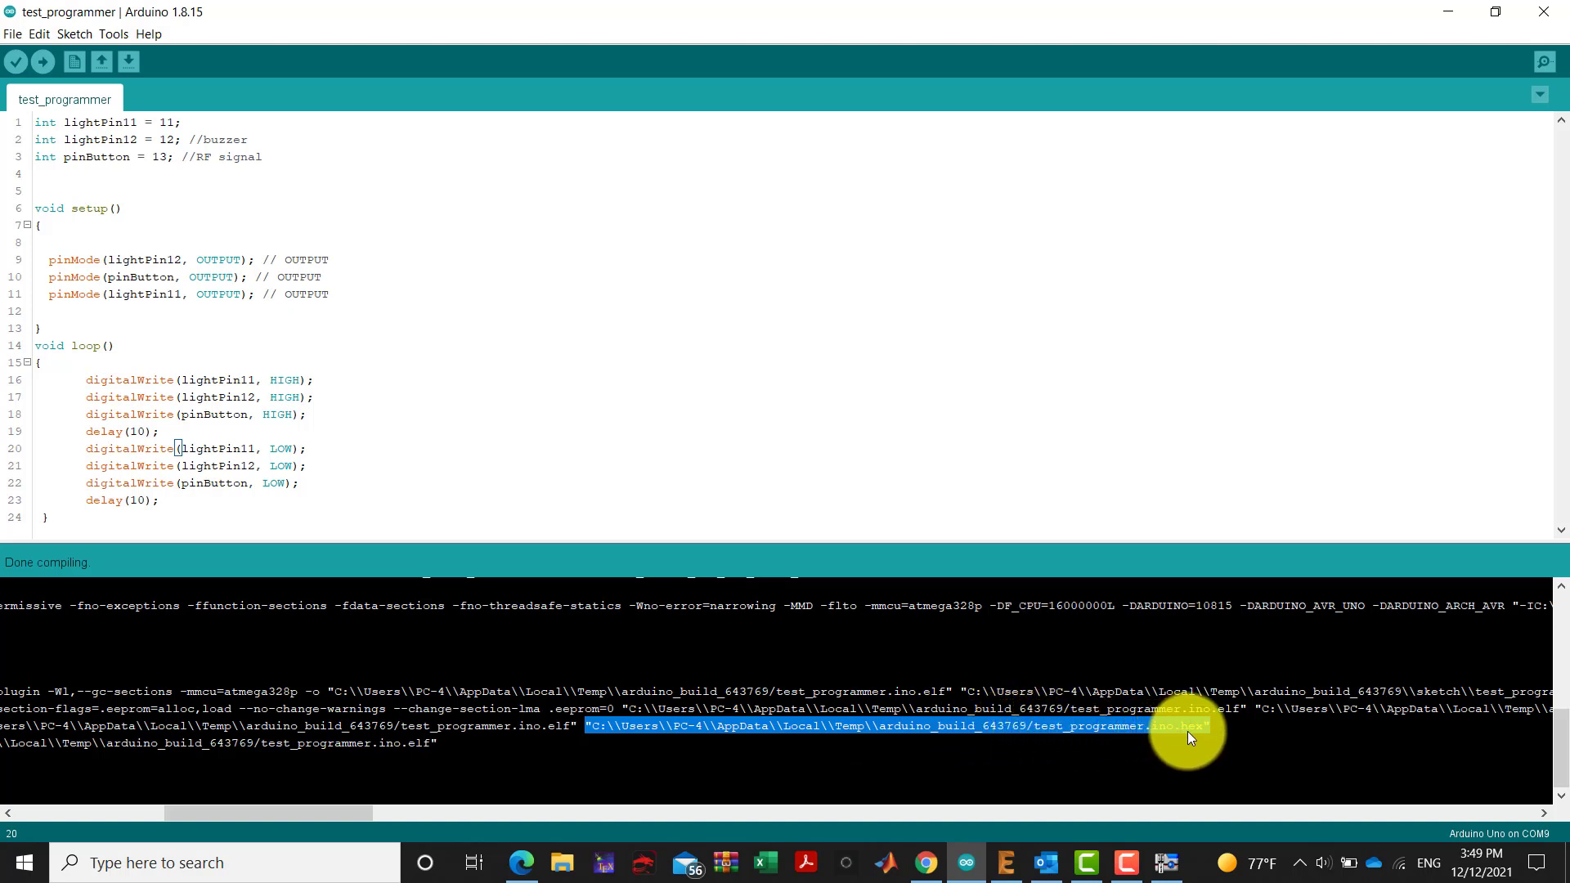
{"action": "left_click_drag", "start_coordinate": [299, 812], "coordinate": [153, 811]}
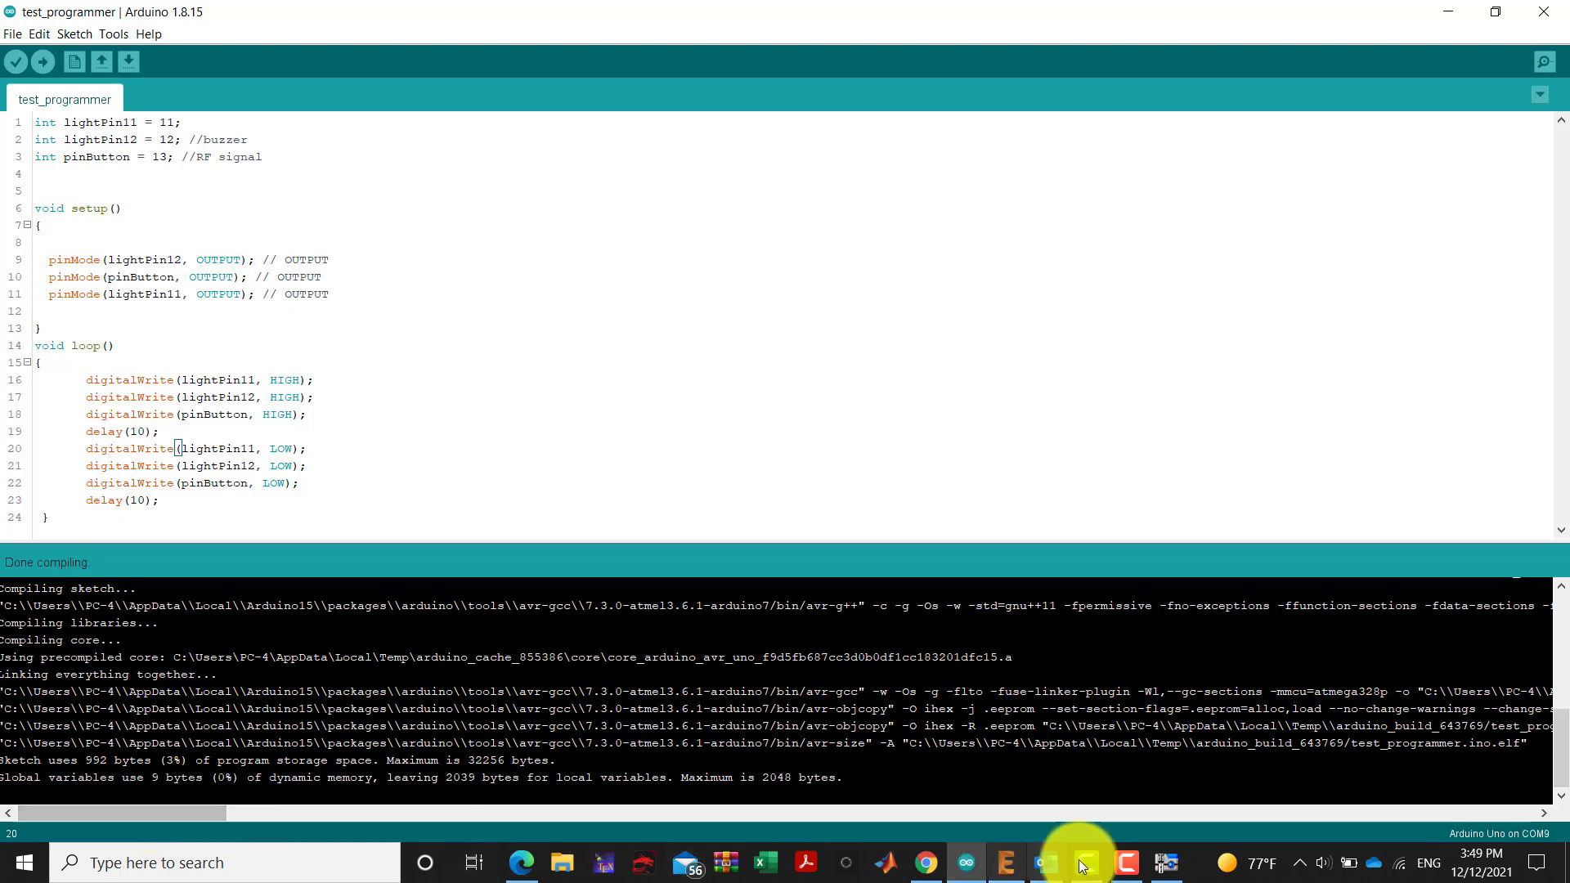
- Return to Xgpro and browse to C:\Users\PC-4\AppData\Local\Temp for the file to load
{"action": "left_click", "coordinate": [1164, 869]}
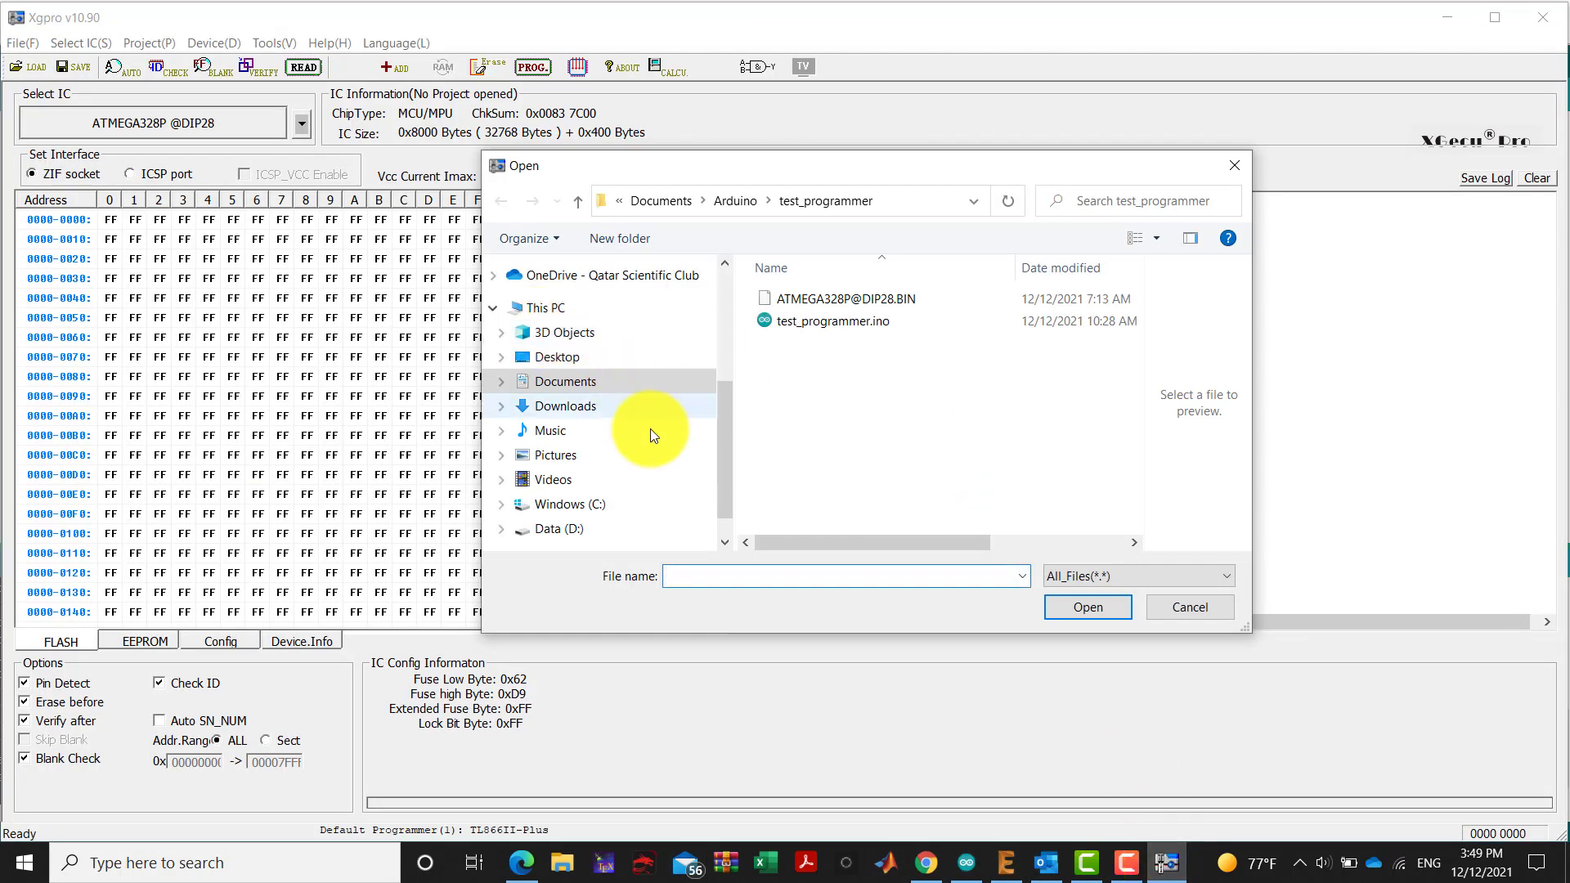
{"action": "left_click", "coordinate": [573, 504]}
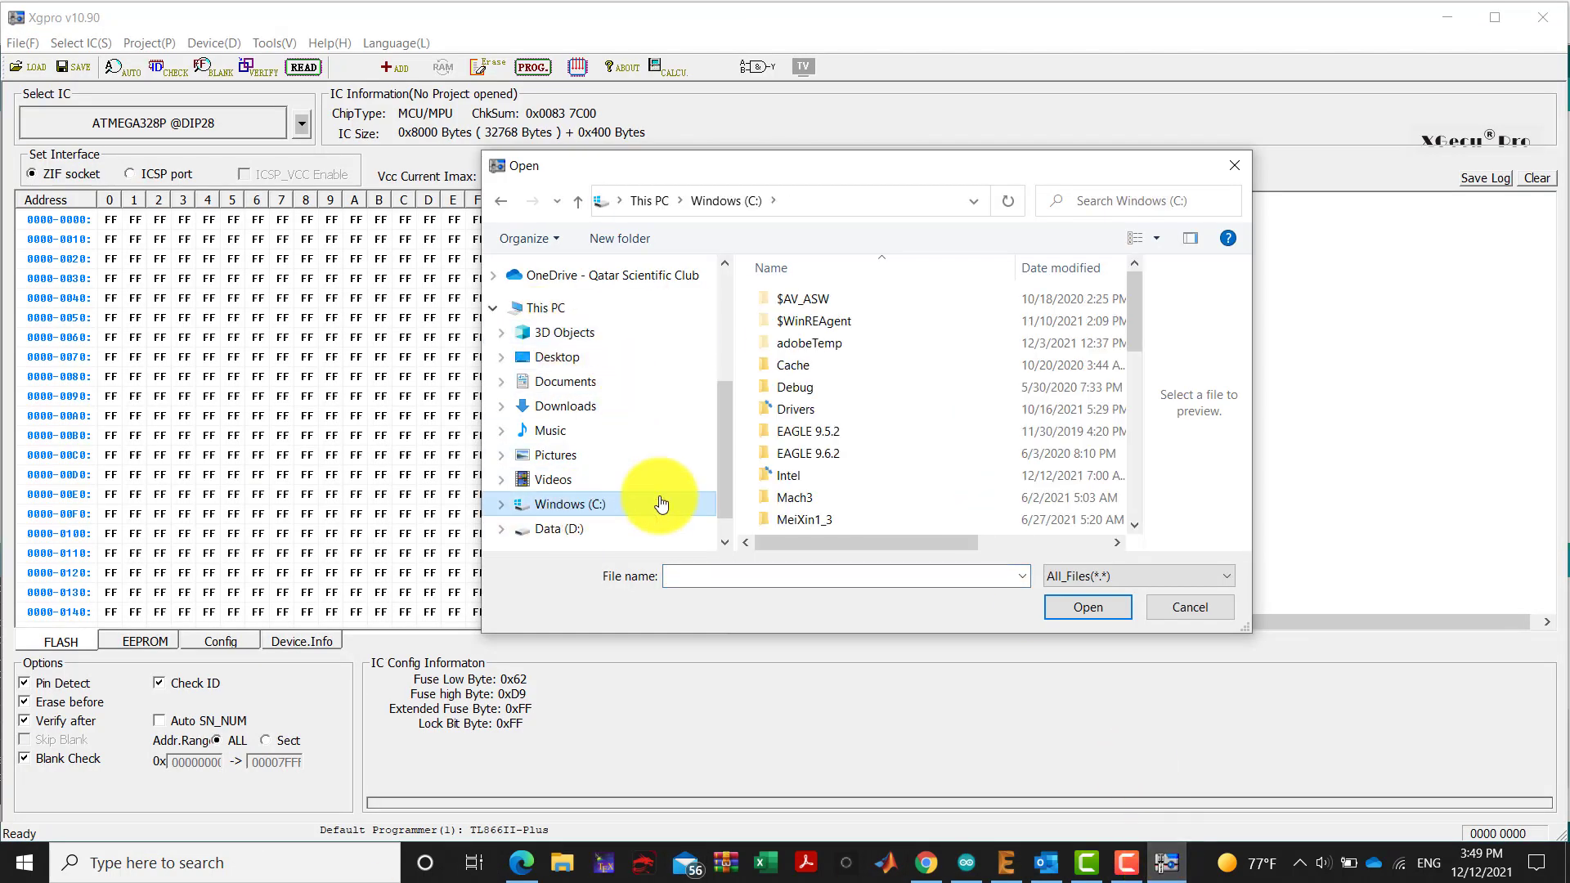
{"action": "scroll", "coordinate": [826, 475], "scroll_direction": "down", "scroll_amount": 5}
{"action": "scroll", "coordinate": [830, 482], "scroll_direction": "down", "scroll_amount": 2}
{"action": "double_click", "coordinate": [829, 479]}
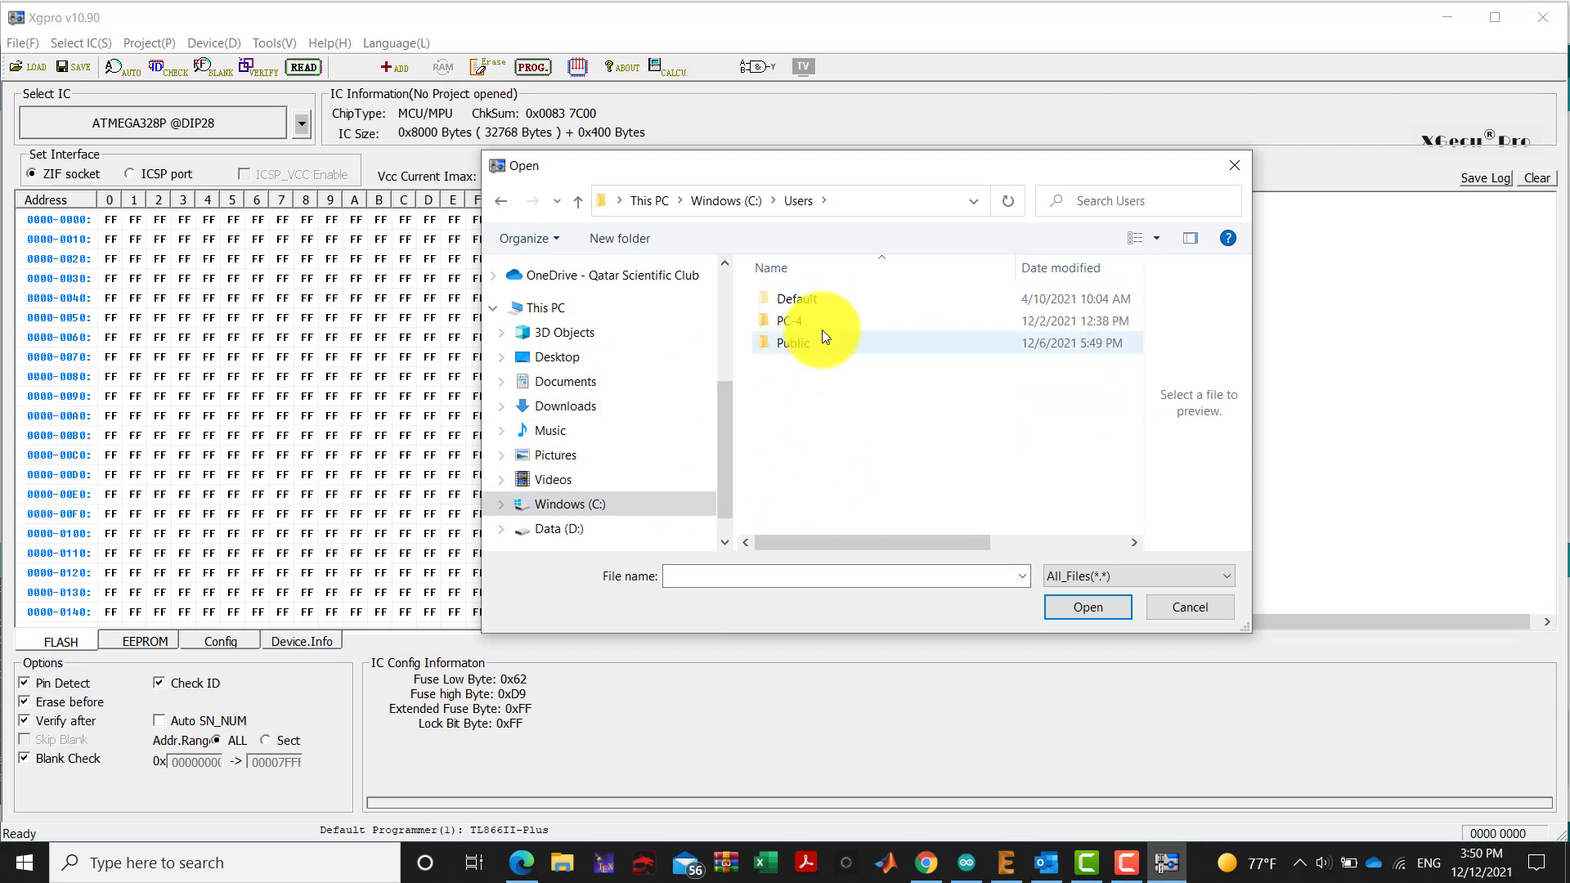
{"action": "left_click", "coordinate": [821, 323]}
{"action": "double_click", "coordinate": [821, 323]}
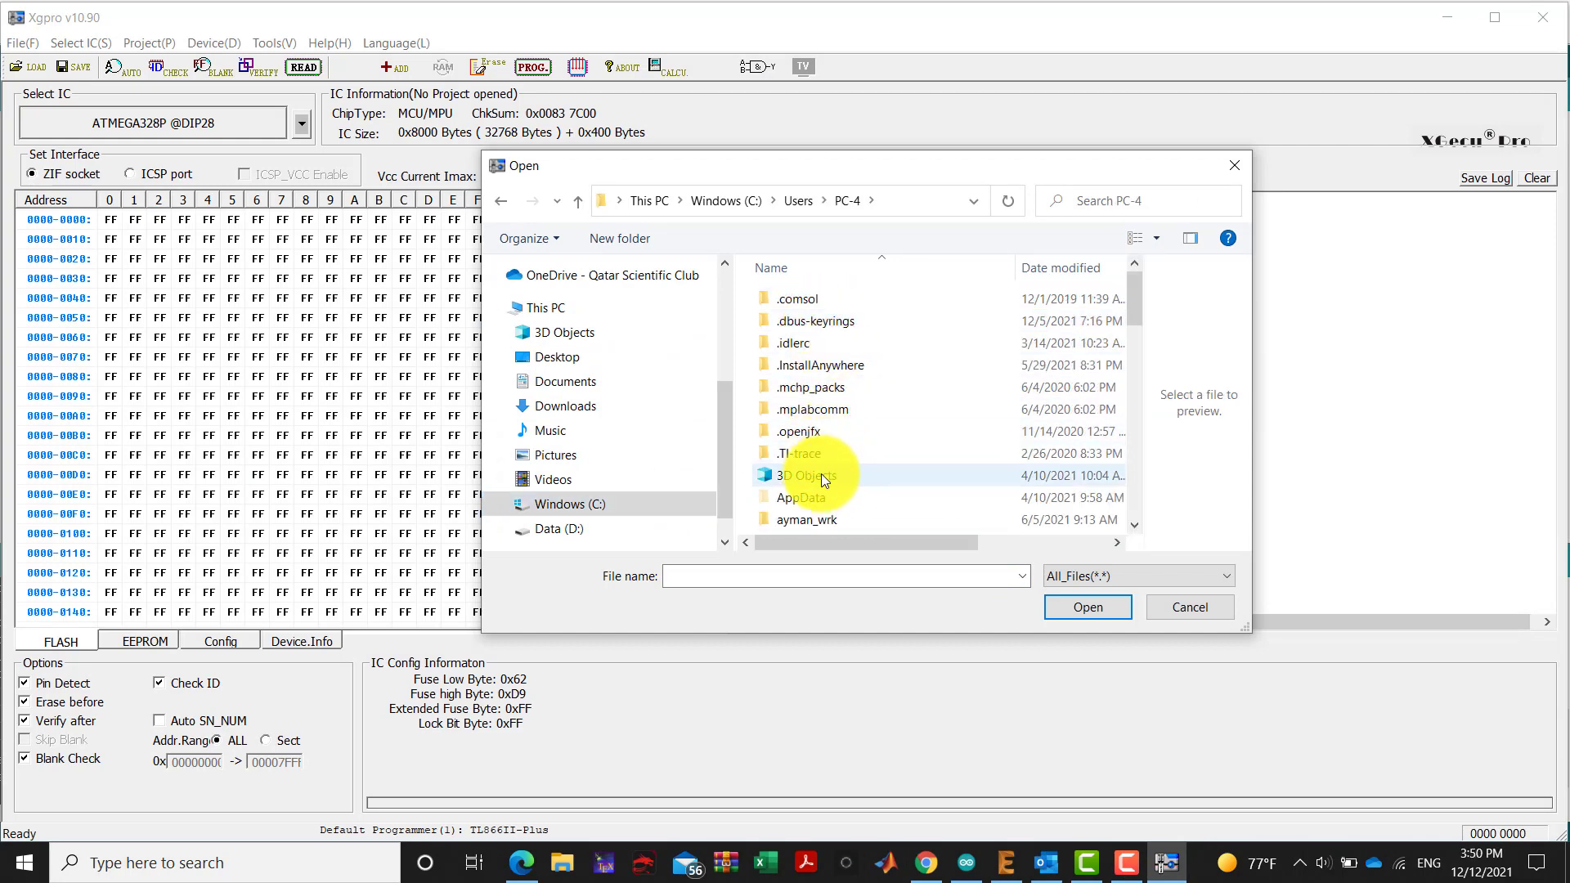
{"action": "double_click", "coordinate": [810, 495]}
{"action": "double_click", "coordinate": [786, 294]}
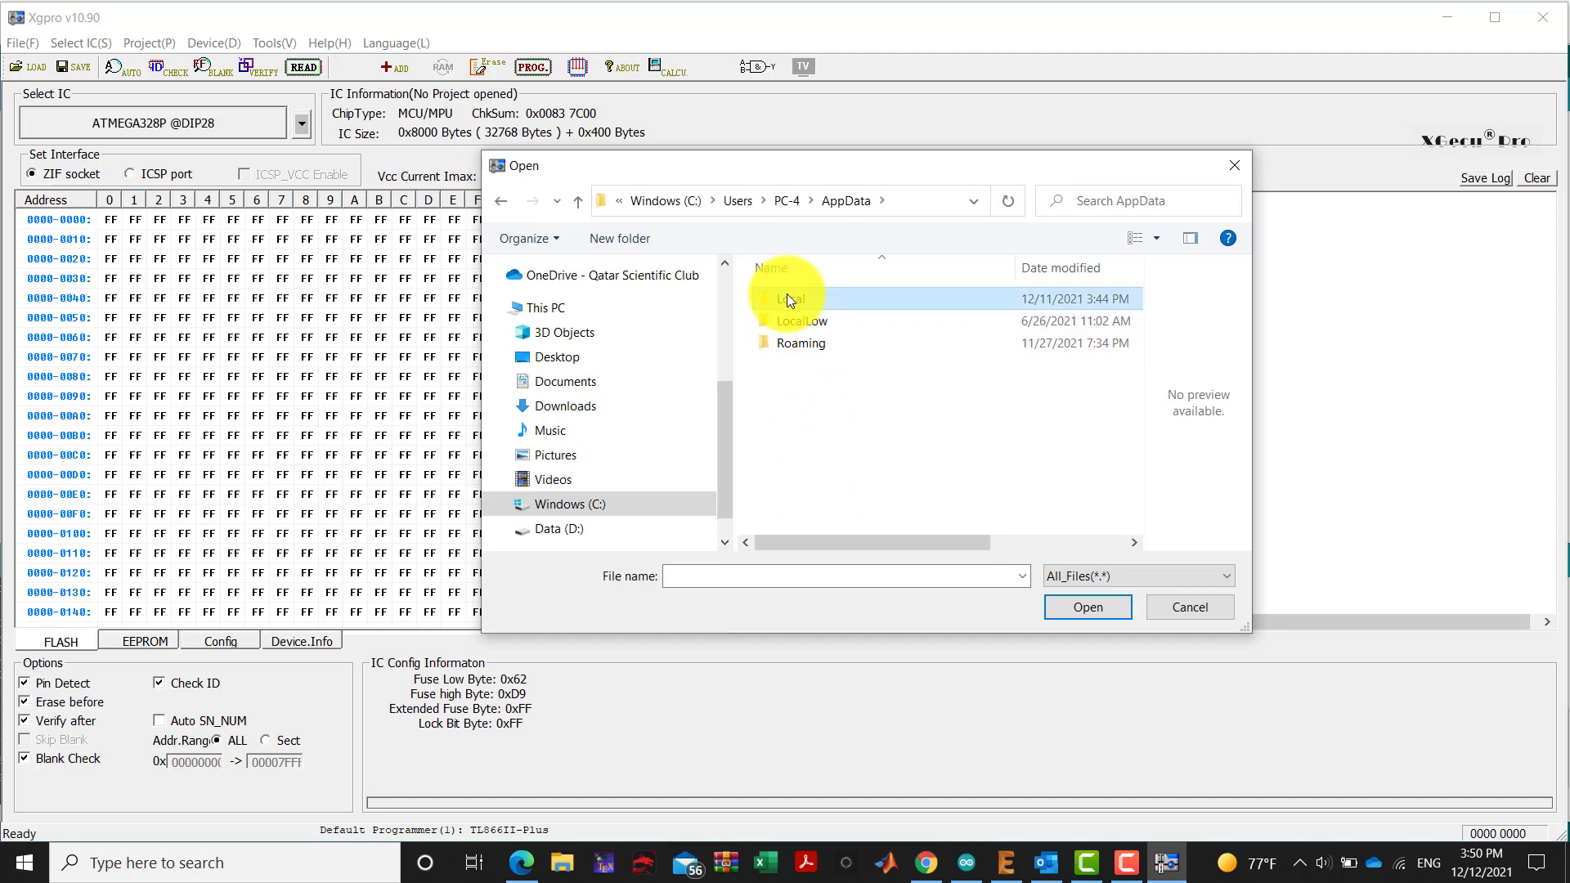
{"action": "key", "text": "t"}
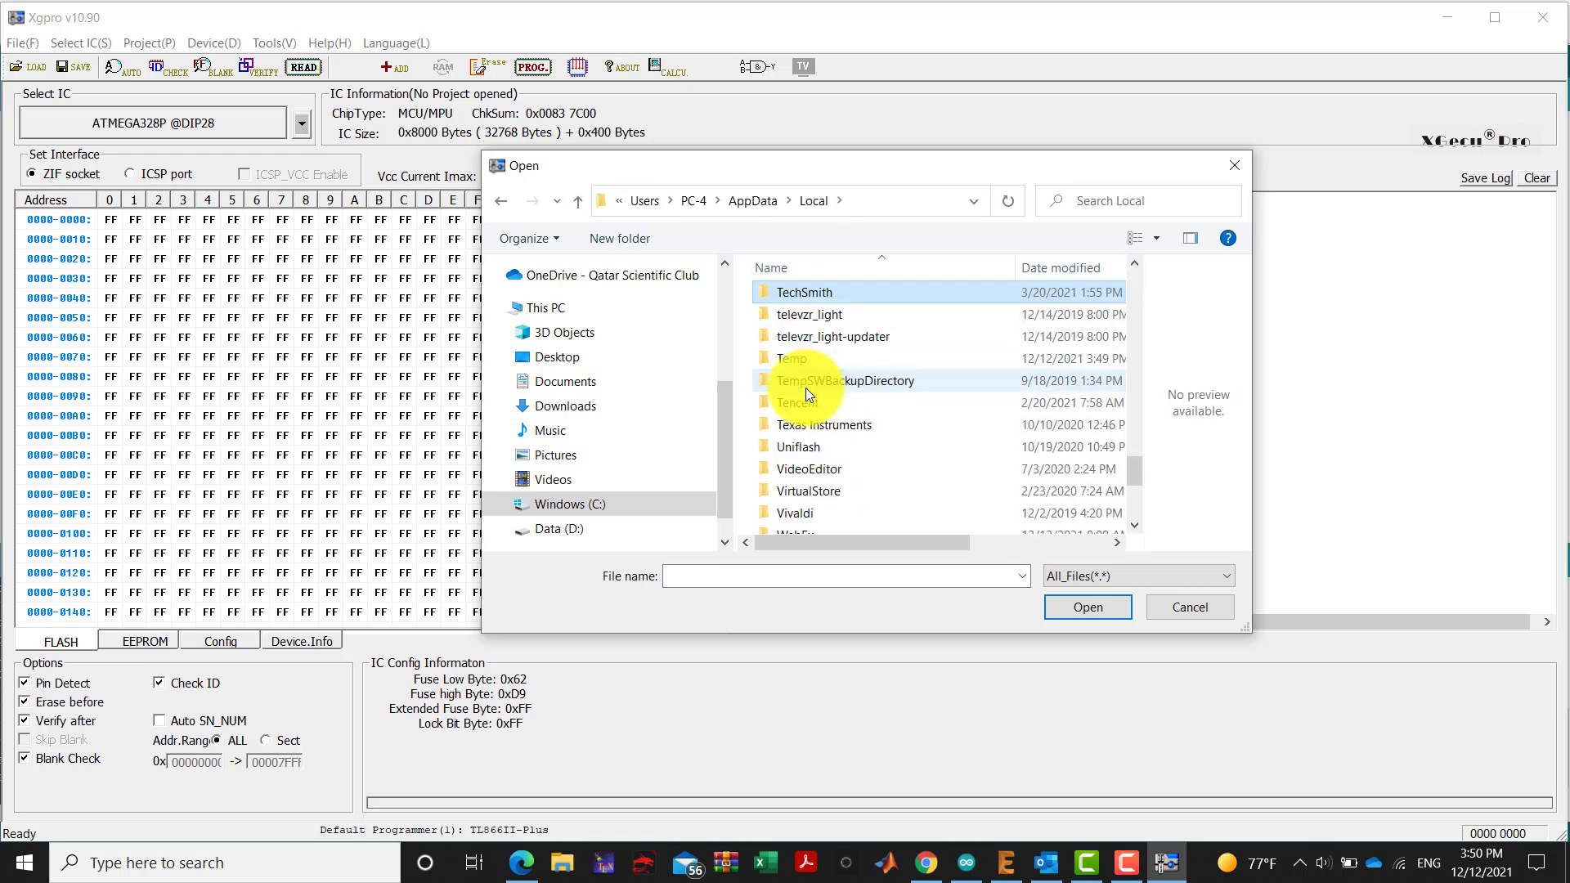
{"action": "double_click", "coordinate": [801, 359]}
- Find the arduino_build_643769 folder inside Temp, checking its name against the Arduino compiler output, and open it
{"action": "scroll", "coordinate": [852, 431], "scroll_direction": "down", "scroll_amount": 5}
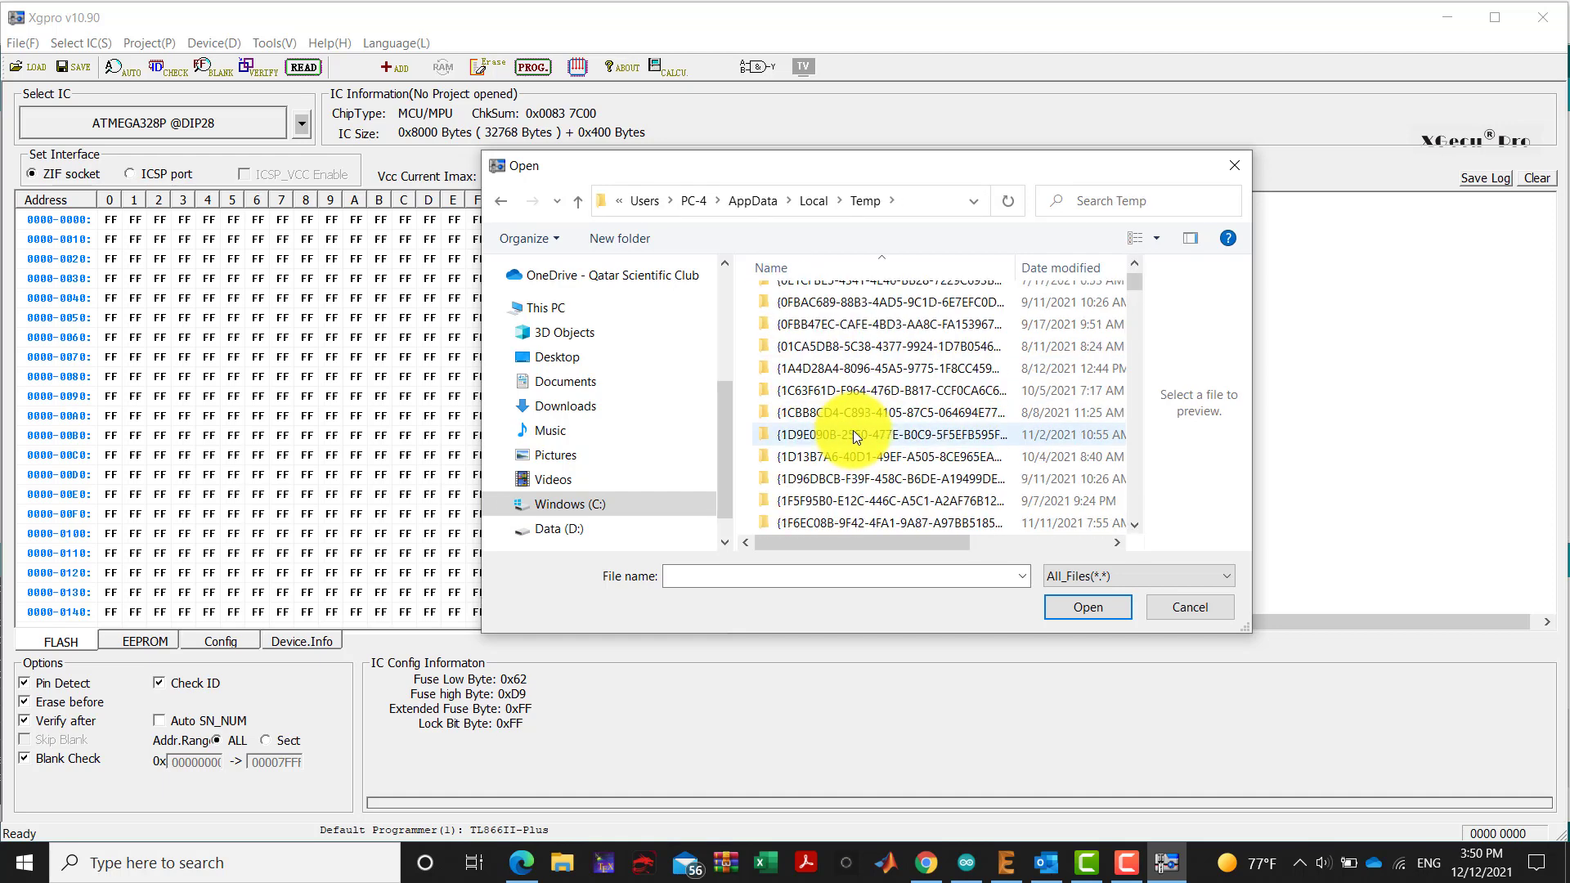
{"action": "scroll", "coordinate": [843, 433], "scroll_direction": "down", "scroll_amount": 5}
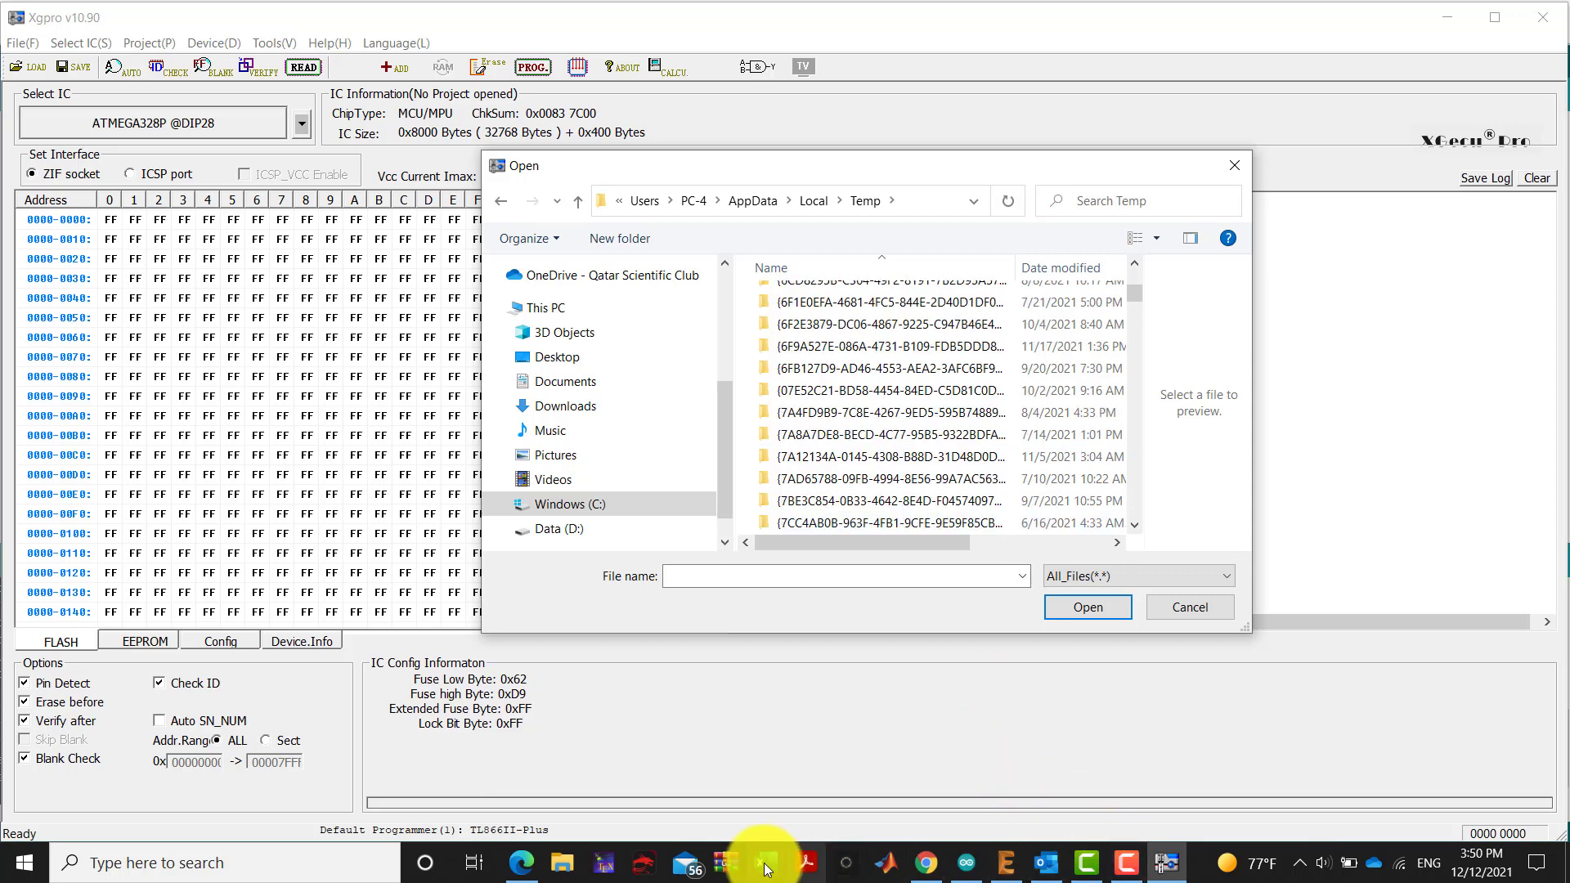
{"action": "left_click", "coordinate": [970, 865]}
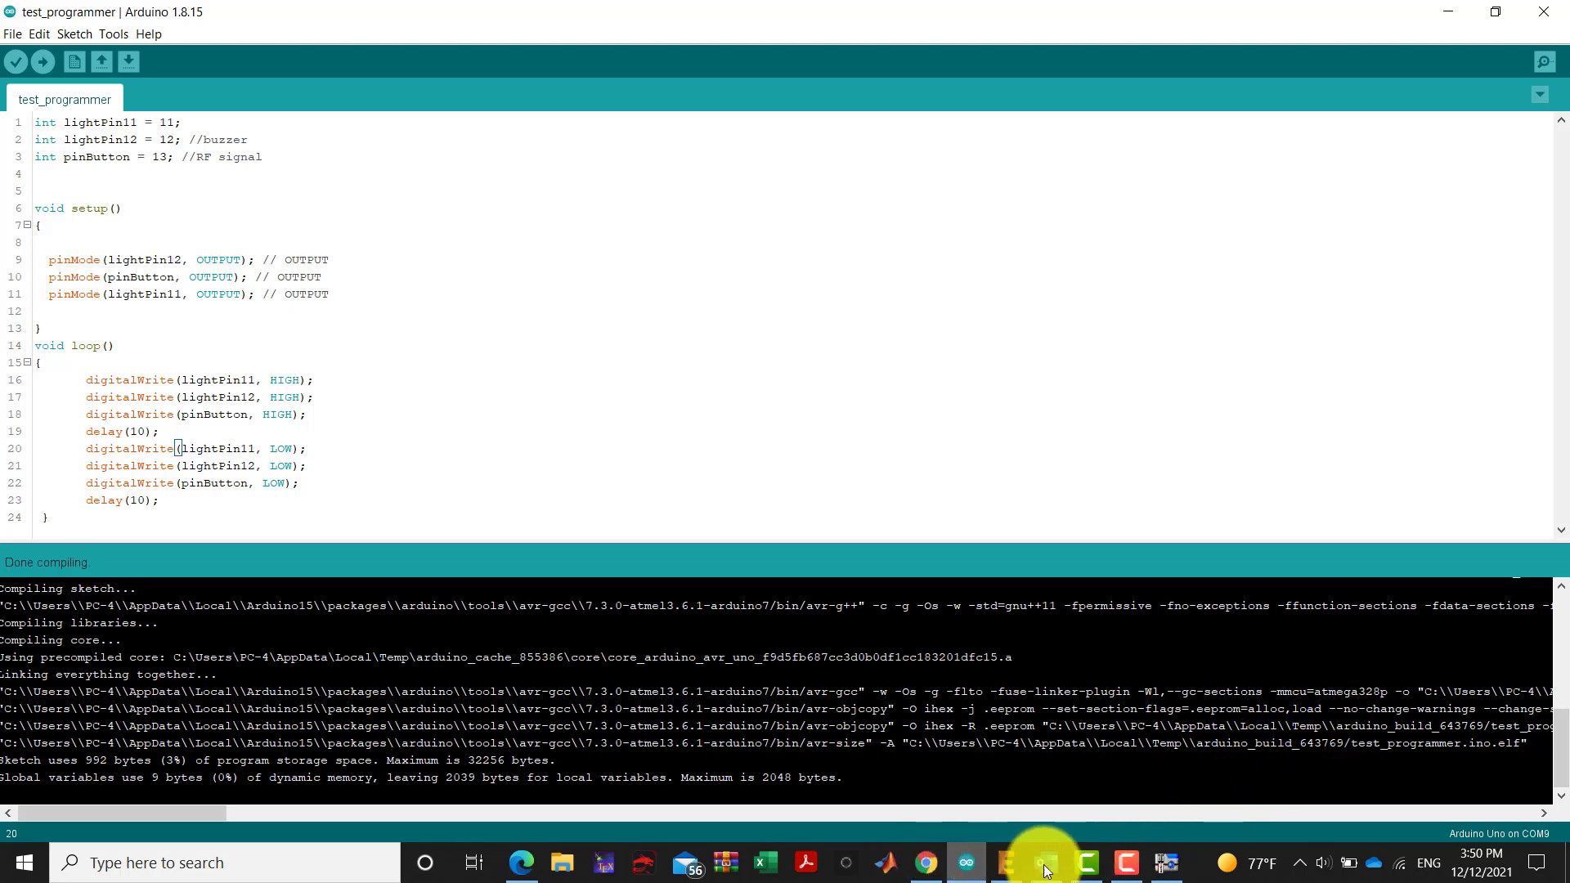
{"action": "left_click", "coordinate": [1167, 863]}
{"action": "scroll", "coordinate": [853, 474], "scroll_direction": "down", "scroll_amount": 5}
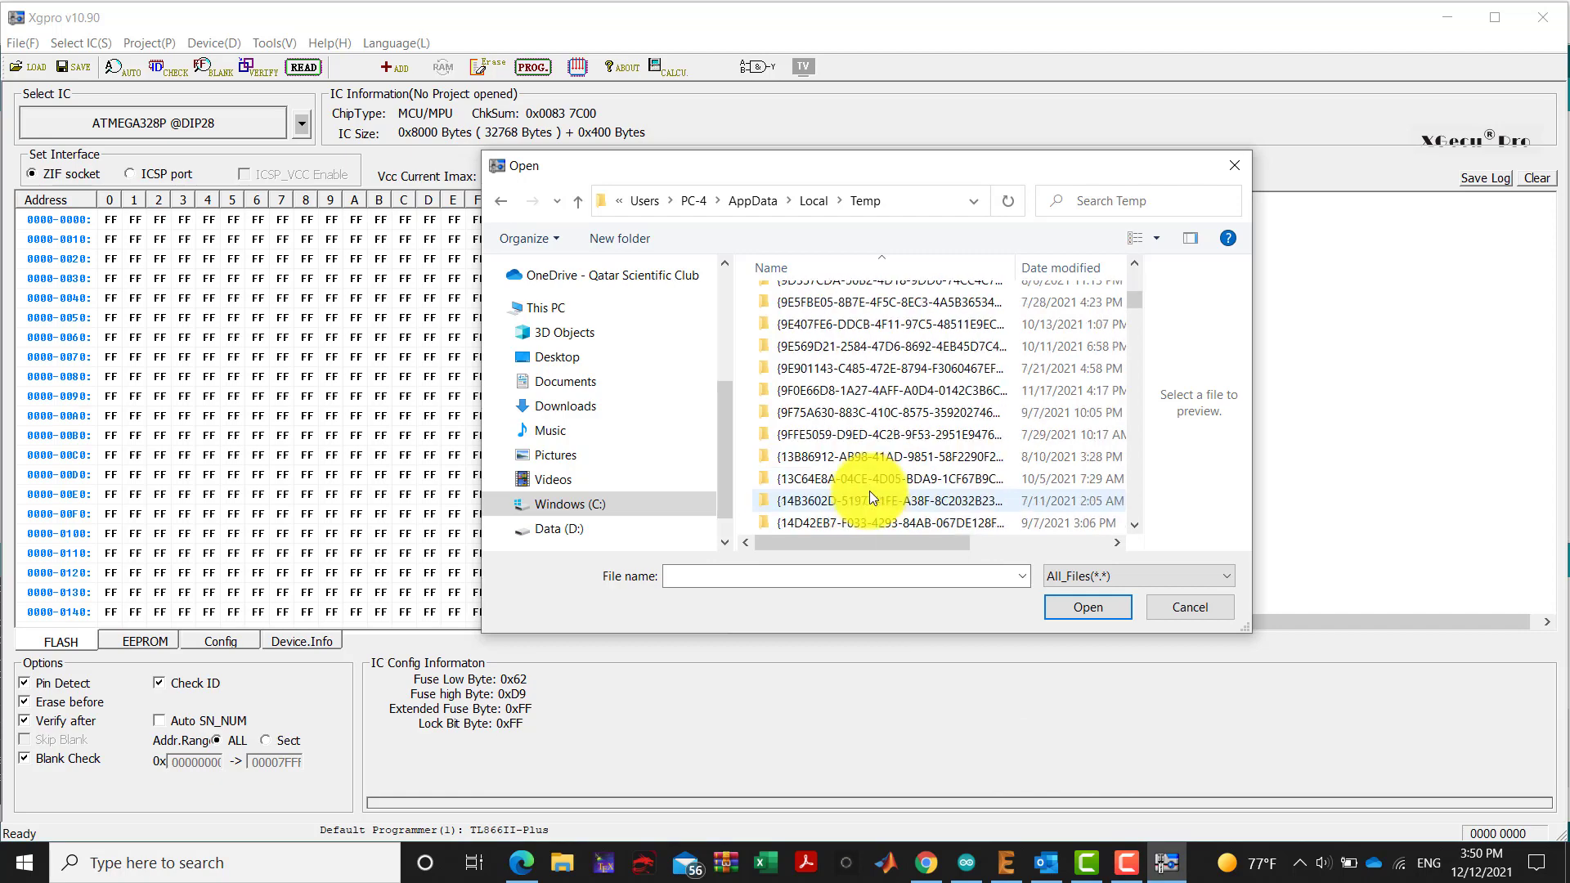
{"action": "scroll", "coordinate": [850, 468], "scroll_direction": "down", "scroll_amount": 5}
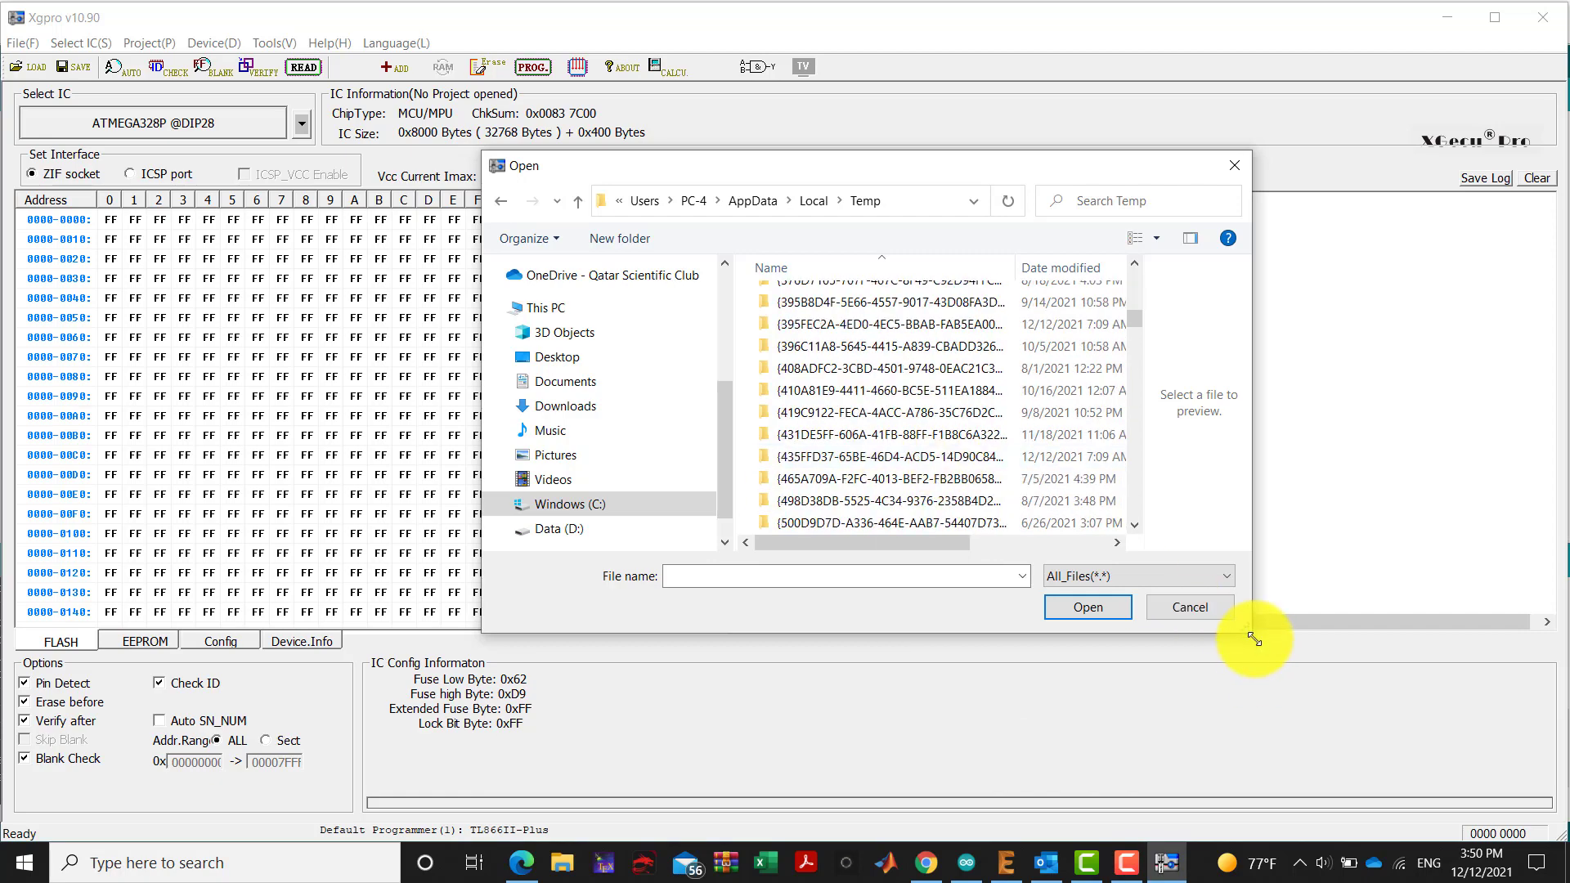
{"action": "left_click_drag", "start_coordinate": [1255, 639], "coordinate": [1425, 808]}
{"action": "scroll", "coordinate": [882, 555], "scroll_direction": "down", "scroll_amount": 5}
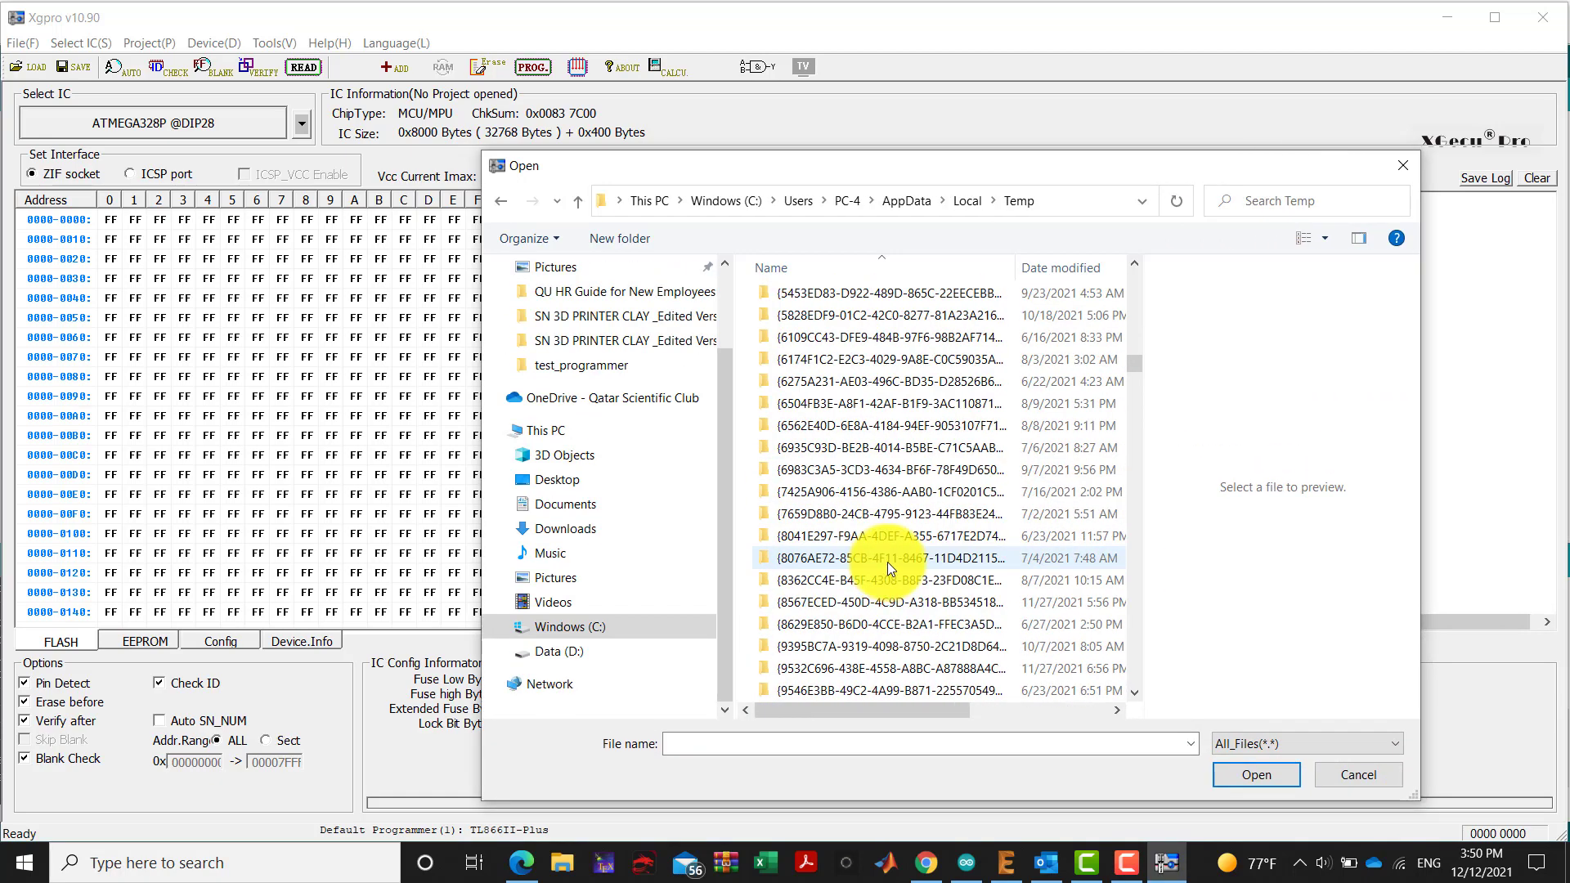
{"action": "scroll", "coordinate": [888, 559], "scroll_direction": "down", "scroll_amount": 10}
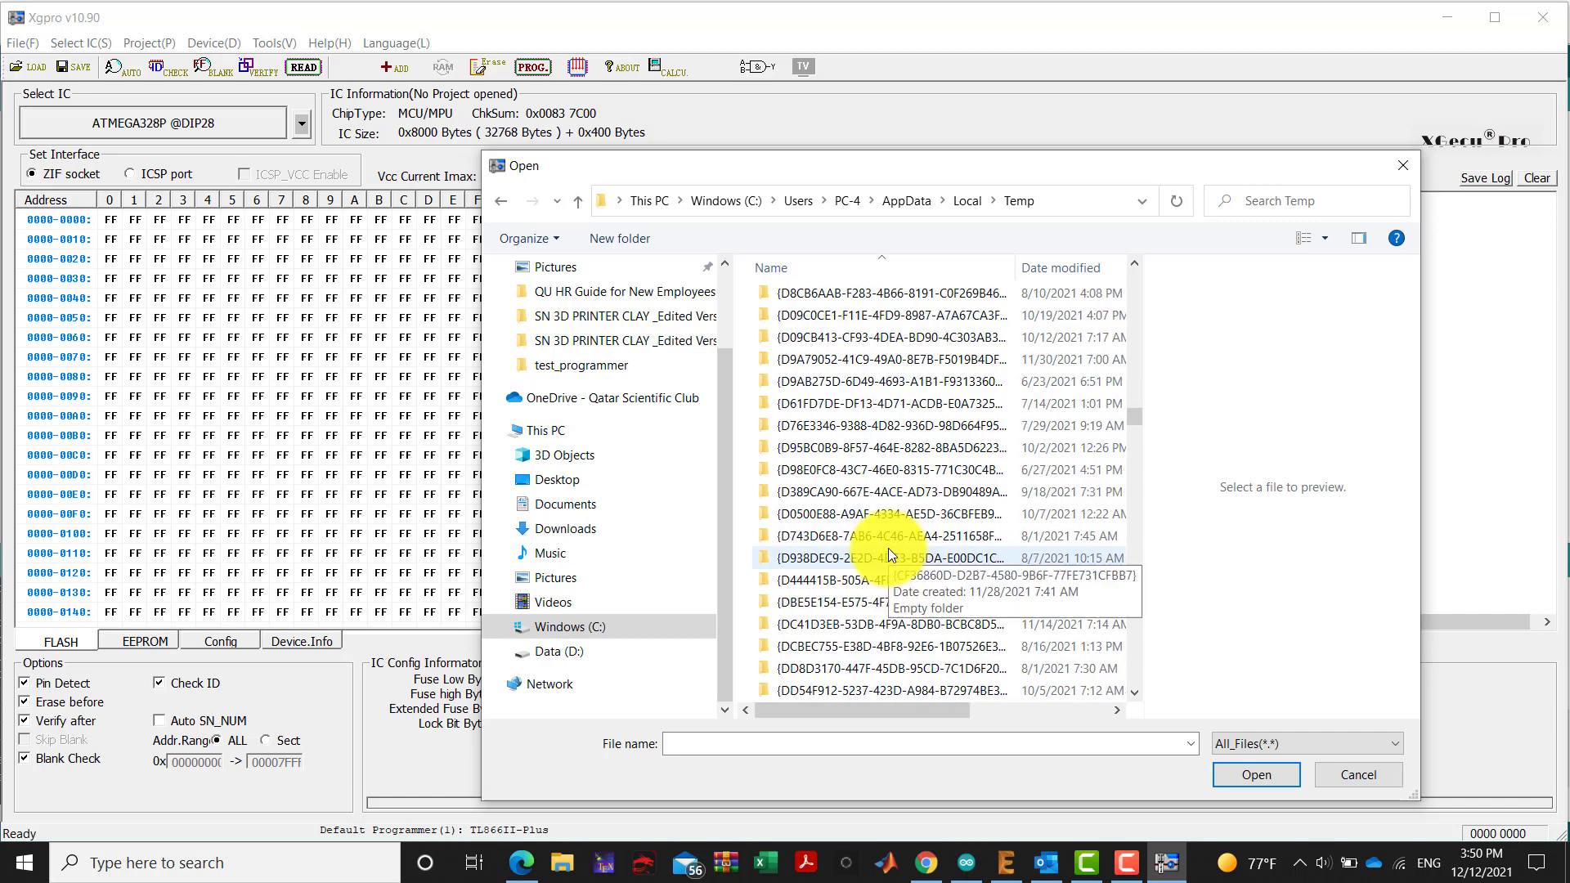
{"action": "scroll", "coordinate": [890, 554], "scroll_direction": "down", "scroll_amount": 8}
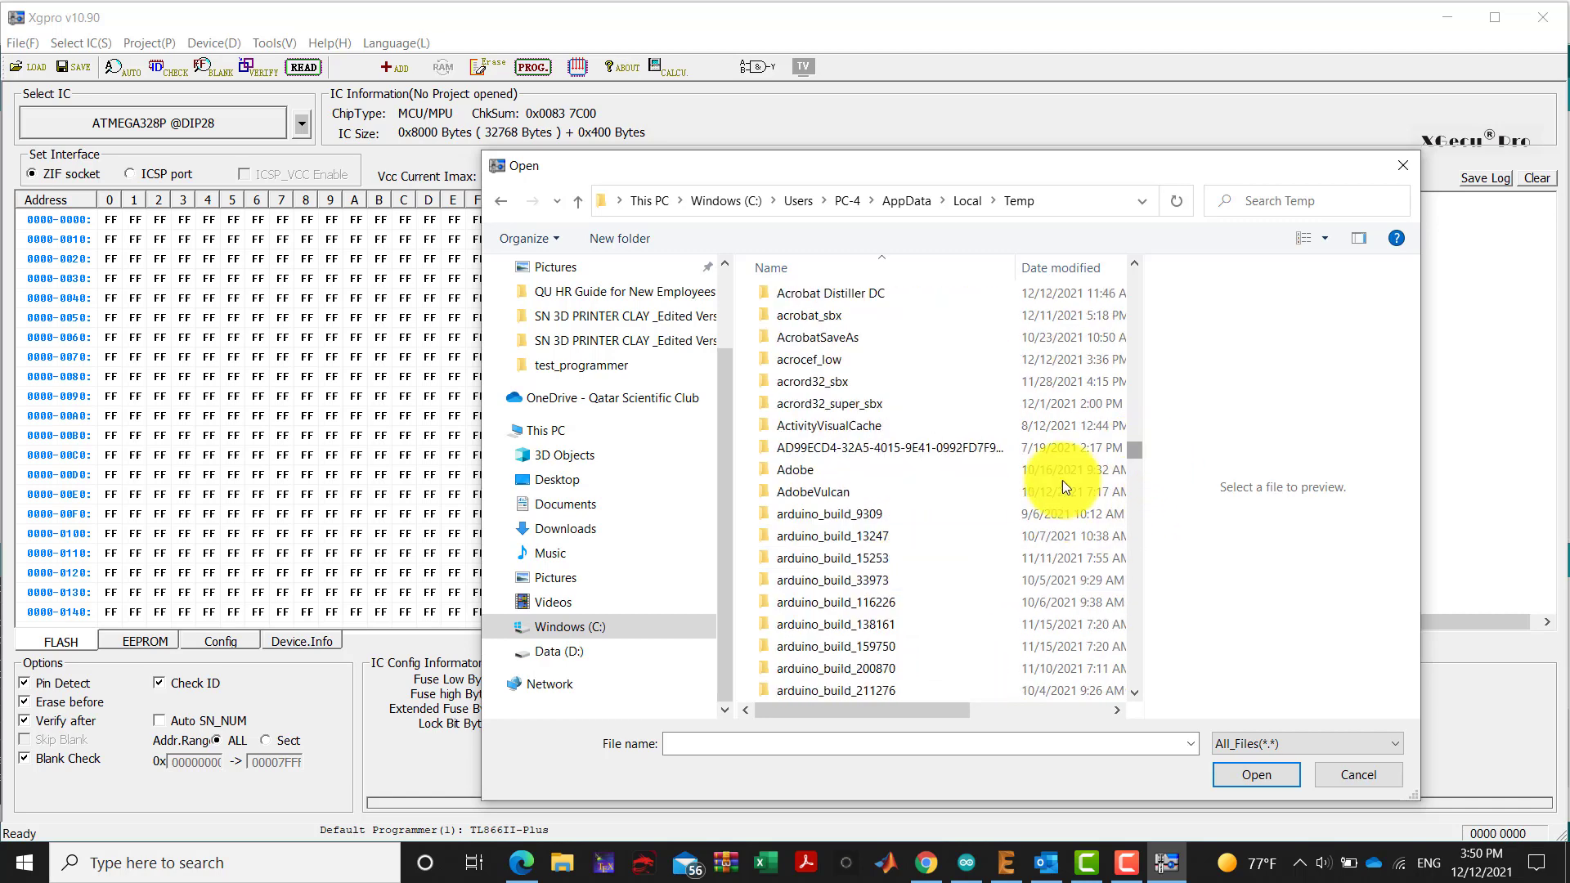
{"action": "scroll", "coordinate": [921, 555], "scroll_direction": "down", "scroll_amount": 6}
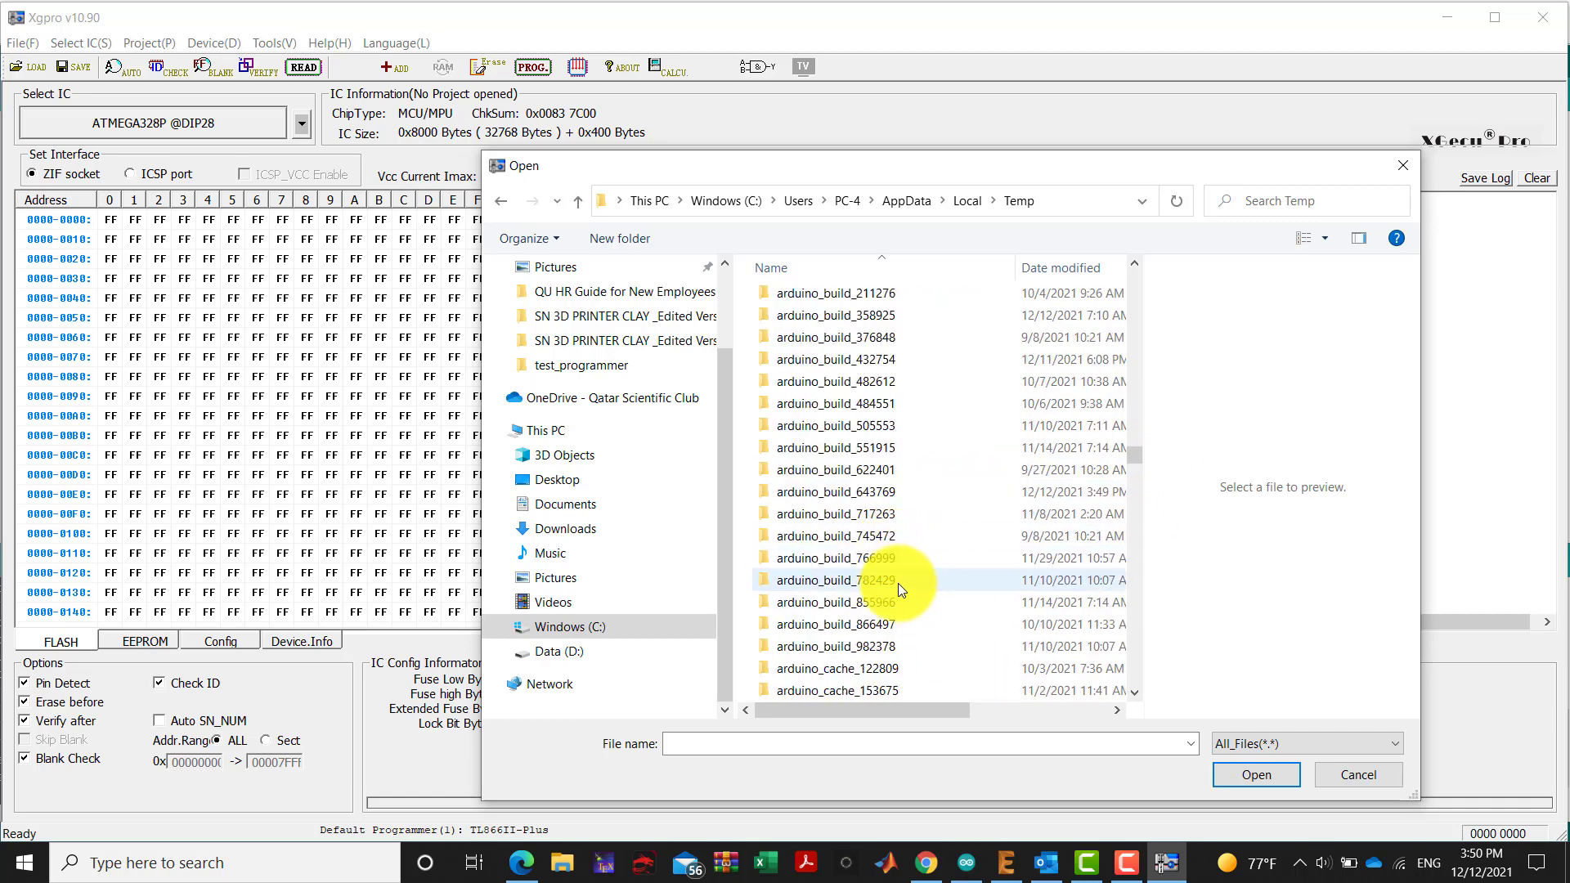
{"action": "scroll", "coordinate": [897, 605], "scroll_direction": "down", "scroll_amount": 2}
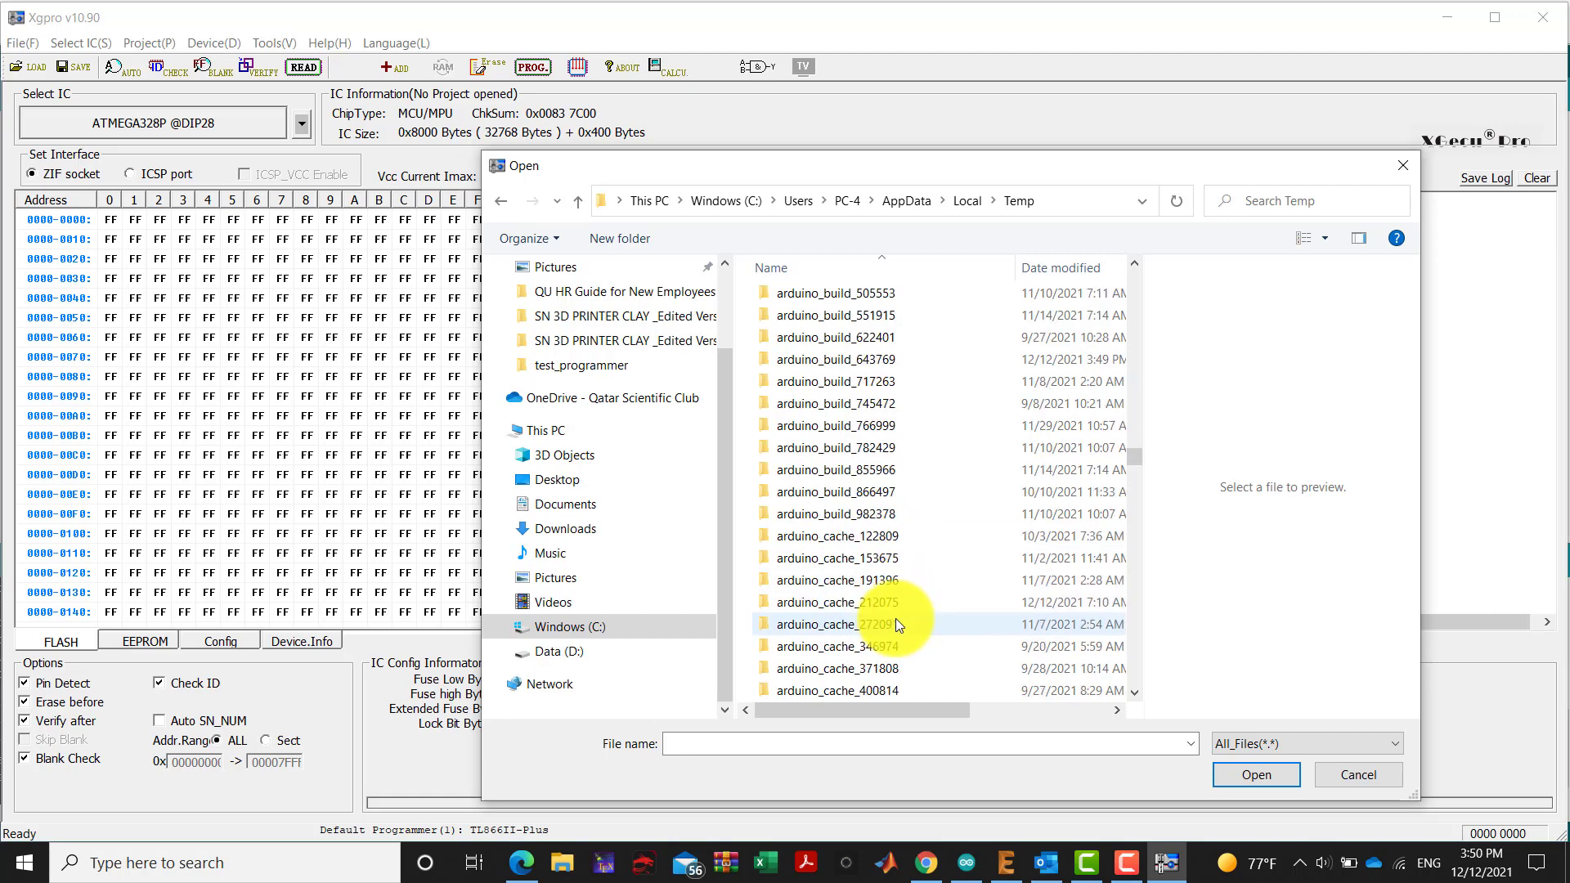
{"action": "scroll", "coordinate": [897, 623], "scroll_direction": "down", "scroll_amount": 3}
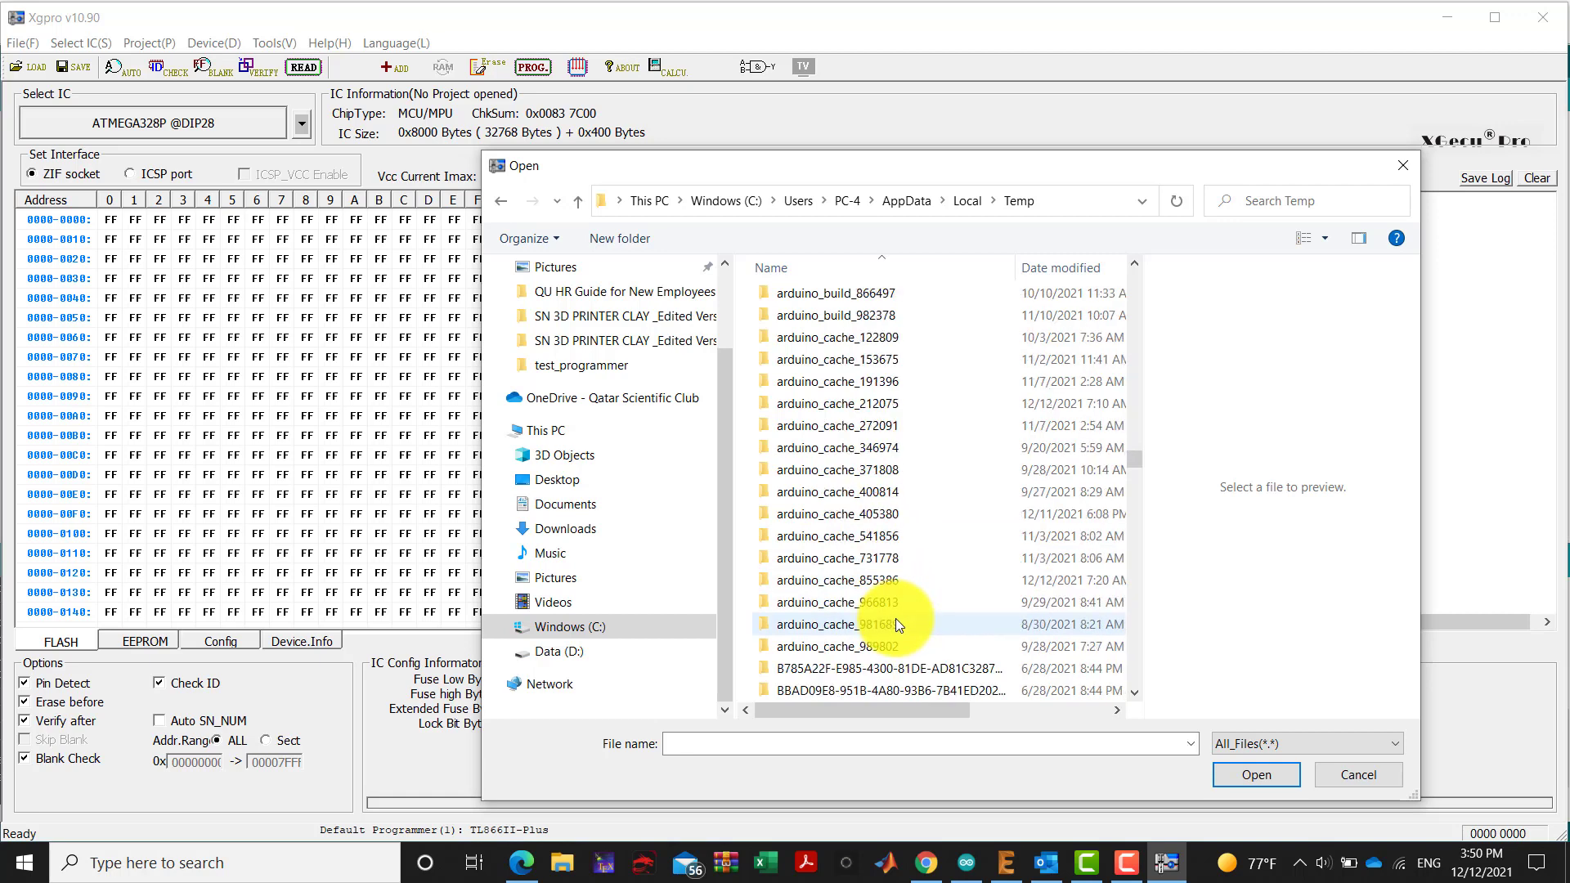
{"action": "scroll", "coordinate": [896, 619], "scroll_direction": "up", "scroll_amount": 3}
{"action": "left_click", "coordinate": [866, 299]}
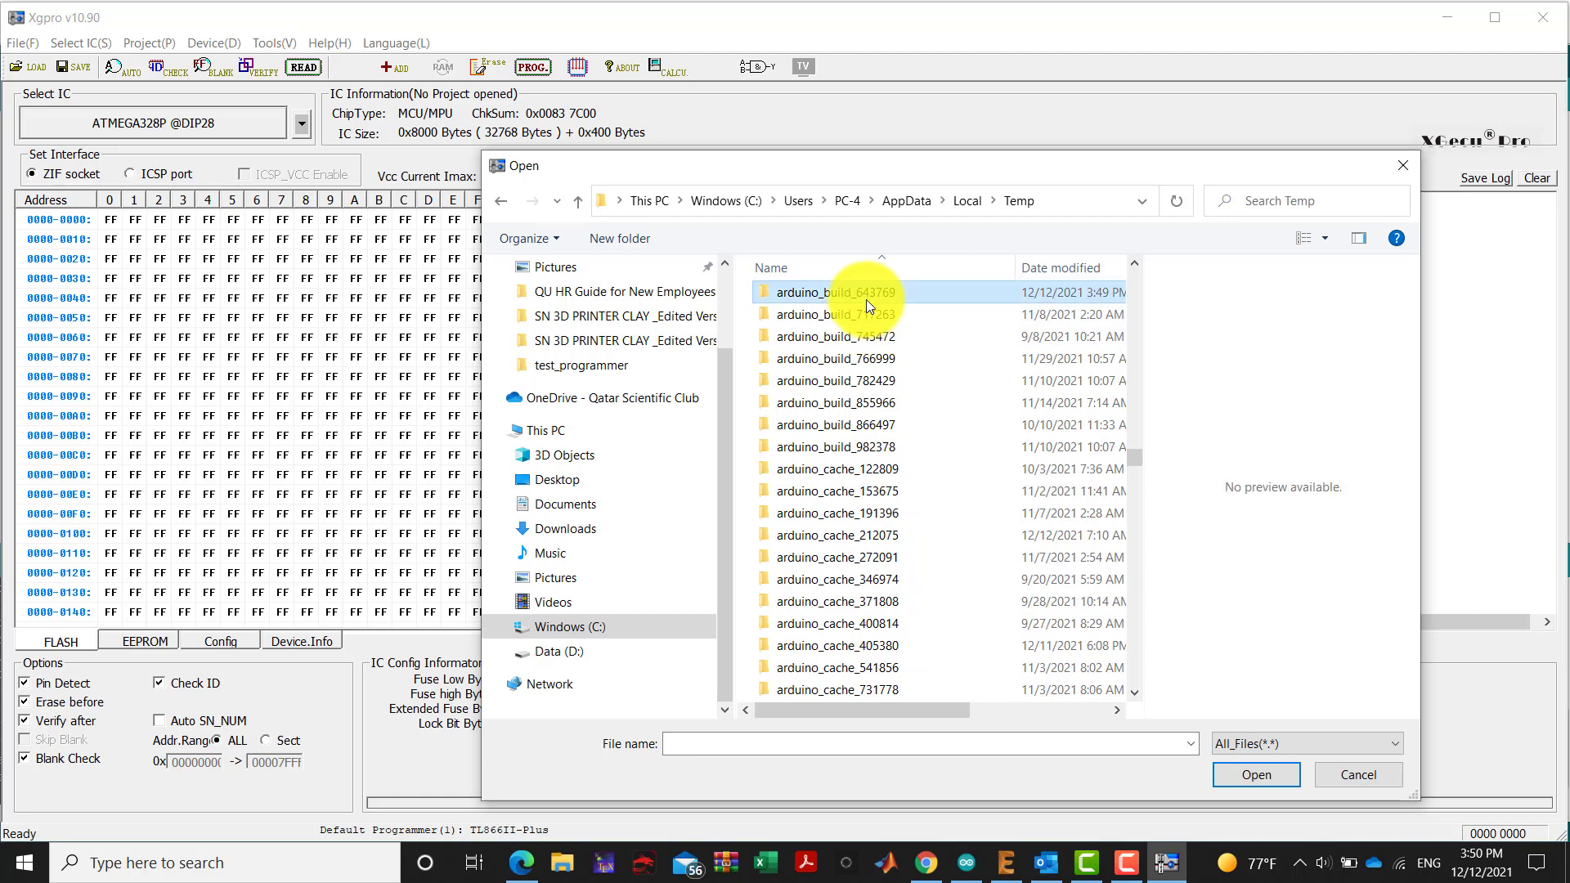
{"action": "left_click", "coordinate": [968, 862]}
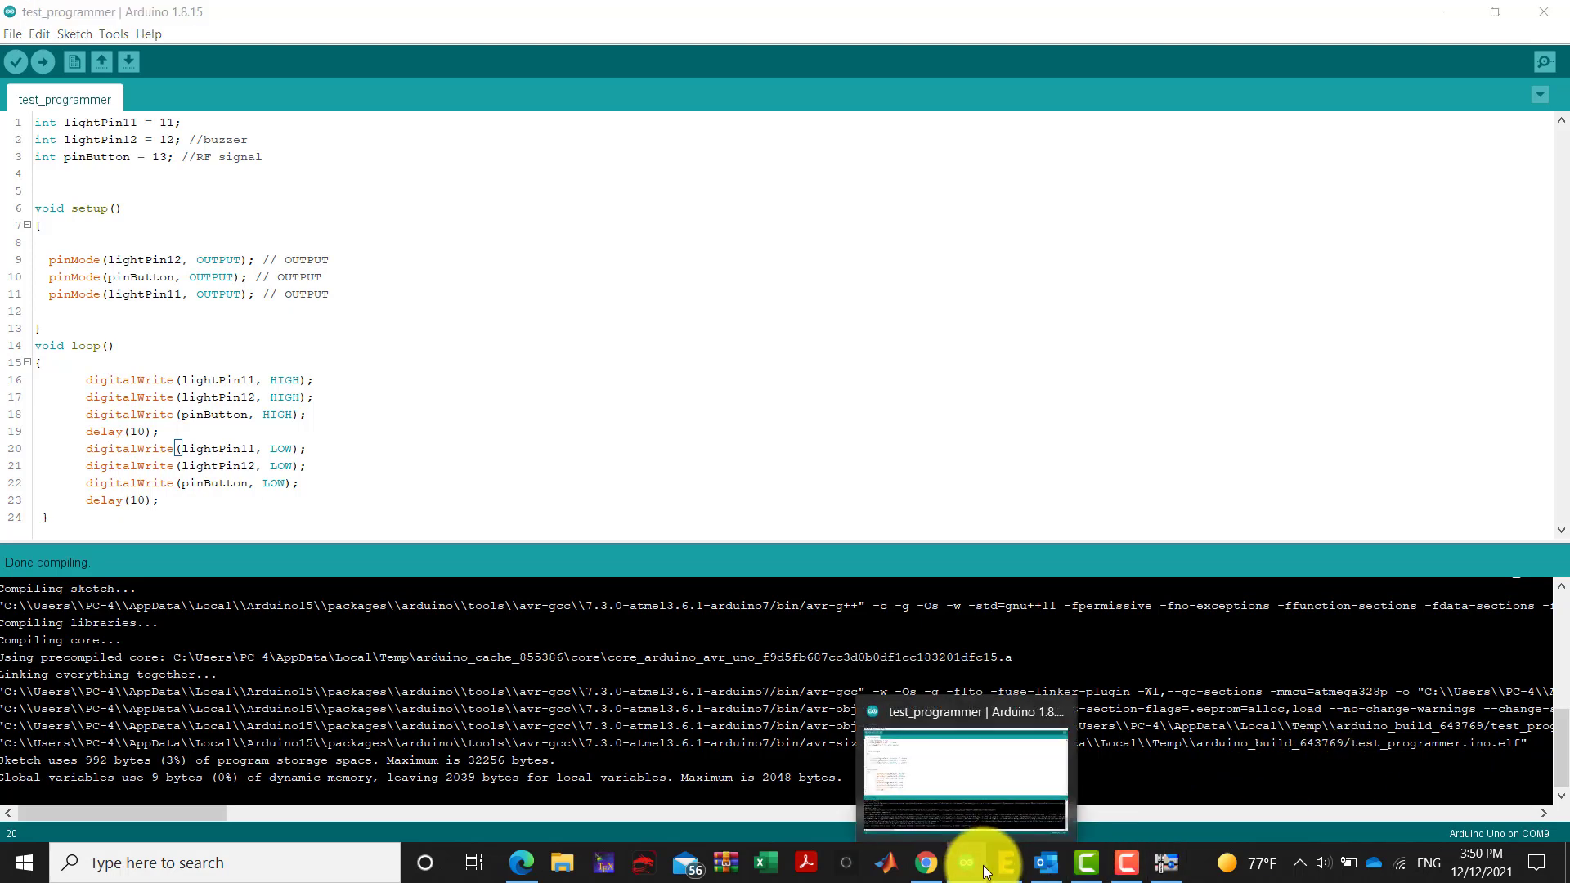
{"action": "key", "text": "alt+Tab"}
{"action": "double_click", "coordinate": [866, 293]}
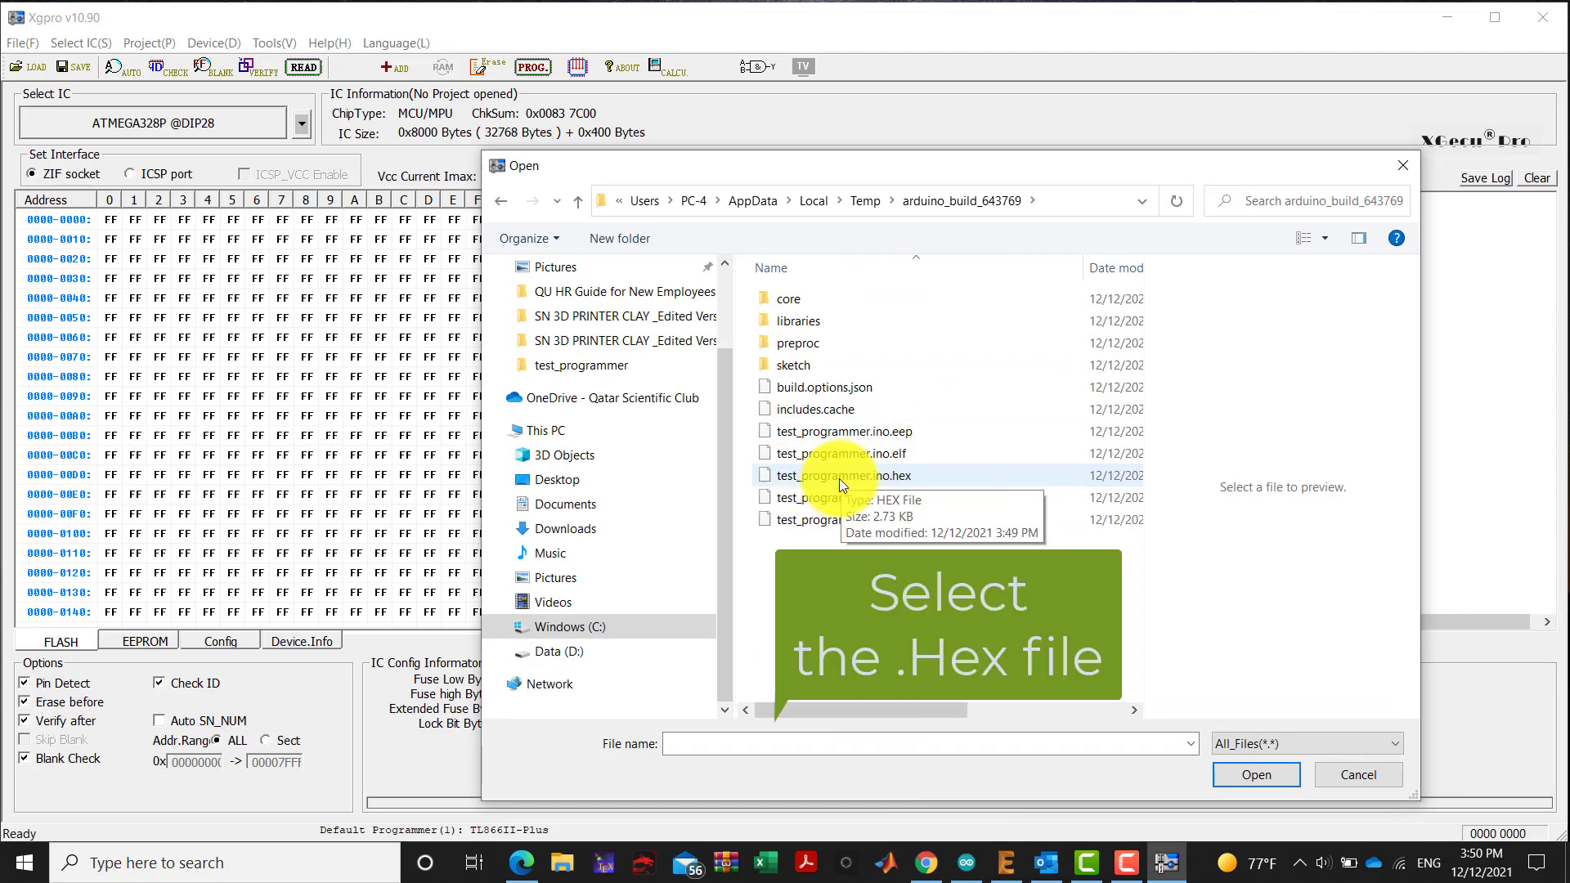
- Load test_programmer.ino.hex into the buffer as Intel HEX with the default region and buffer clearing
{"action": "left_click", "coordinate": [968, 859]}
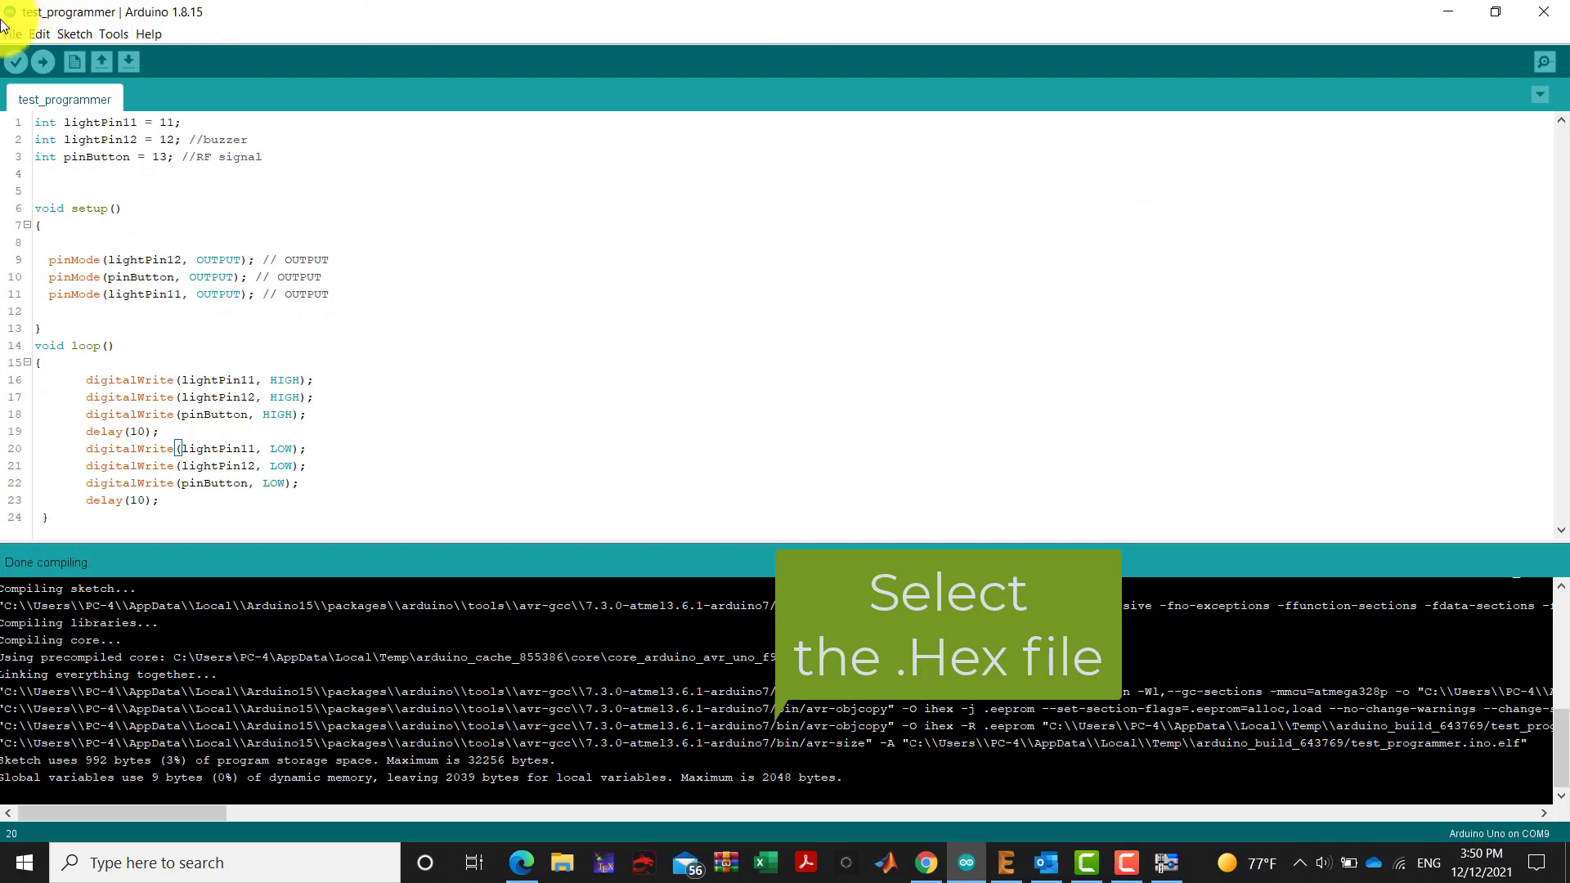
{"action": "left_click", "coordinate": [1442, 10]}
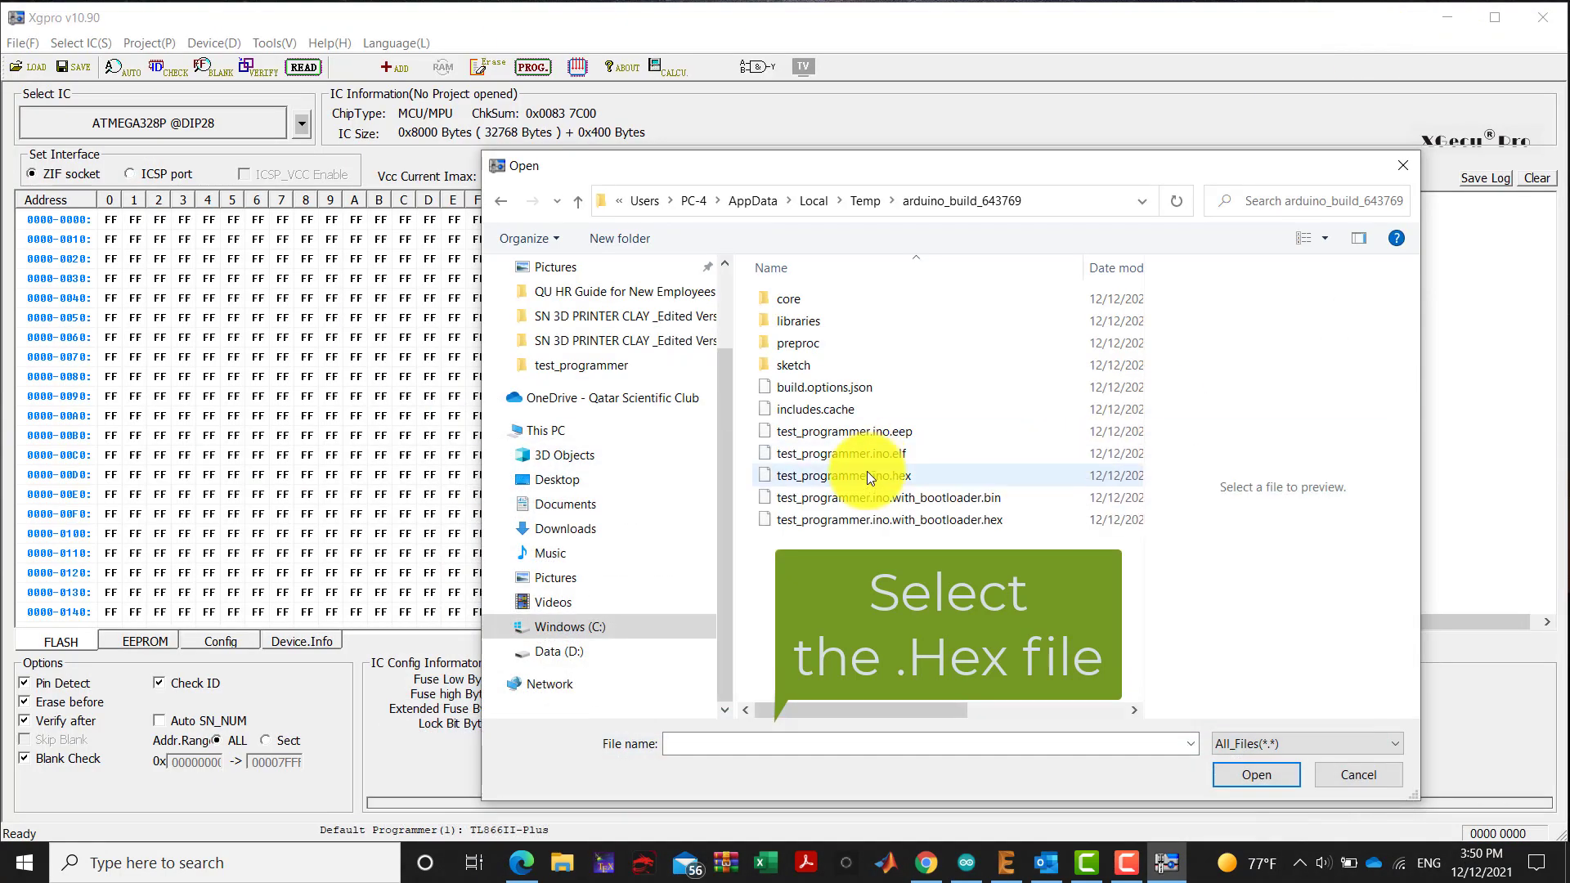
{"action": "left_click", "coordinate": [867, 473]}
{"action": "left_click", "coordinate": [1233, 777]}
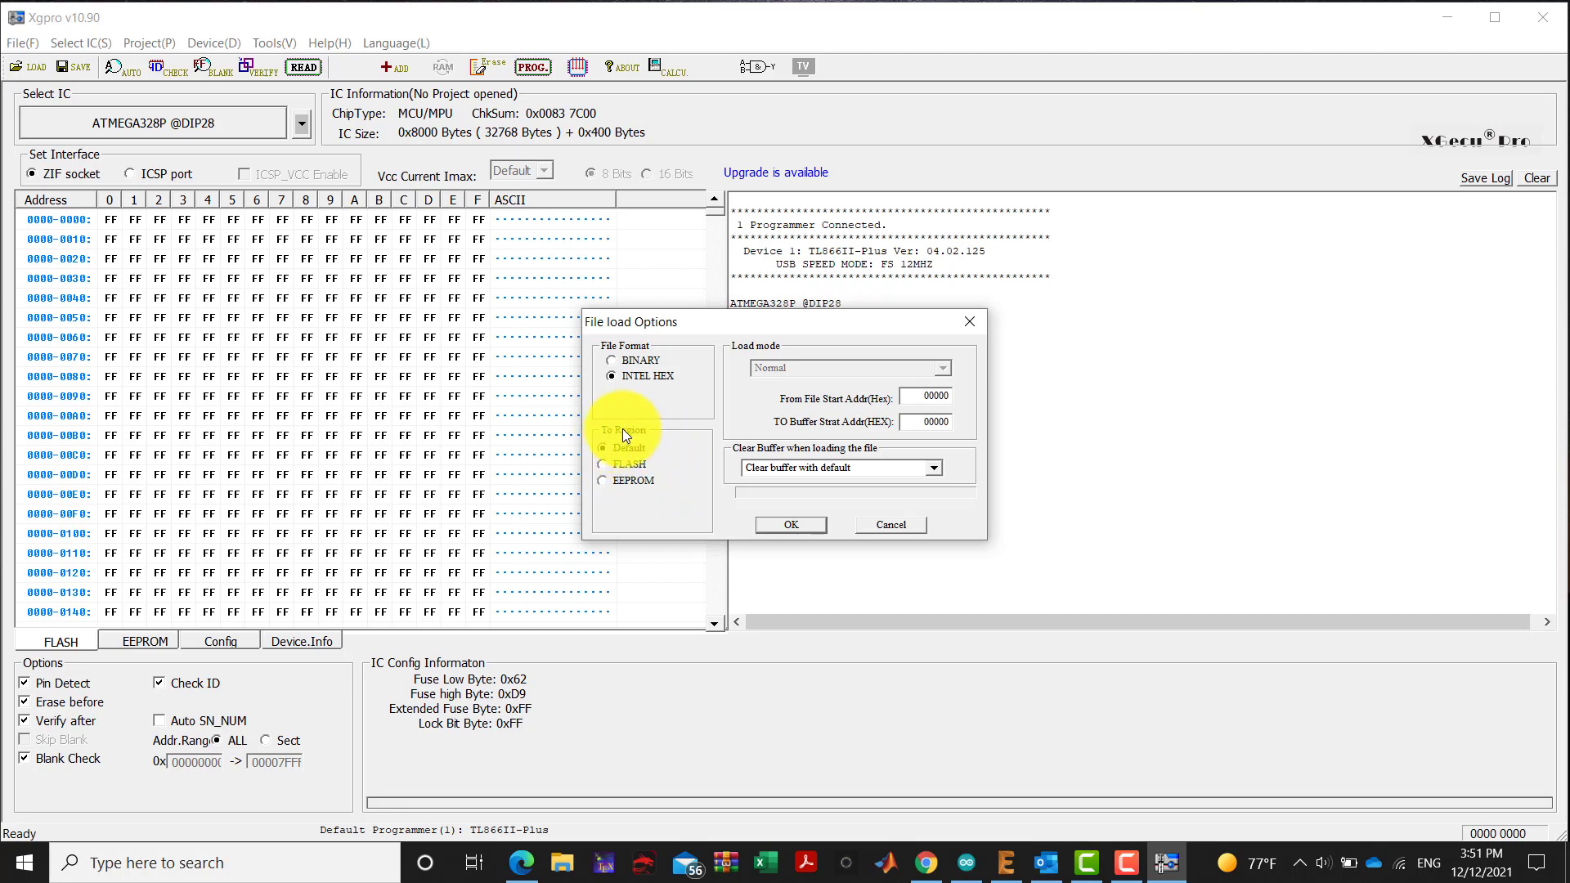
{"action": "left_click", "coordinate": [772, 521]}
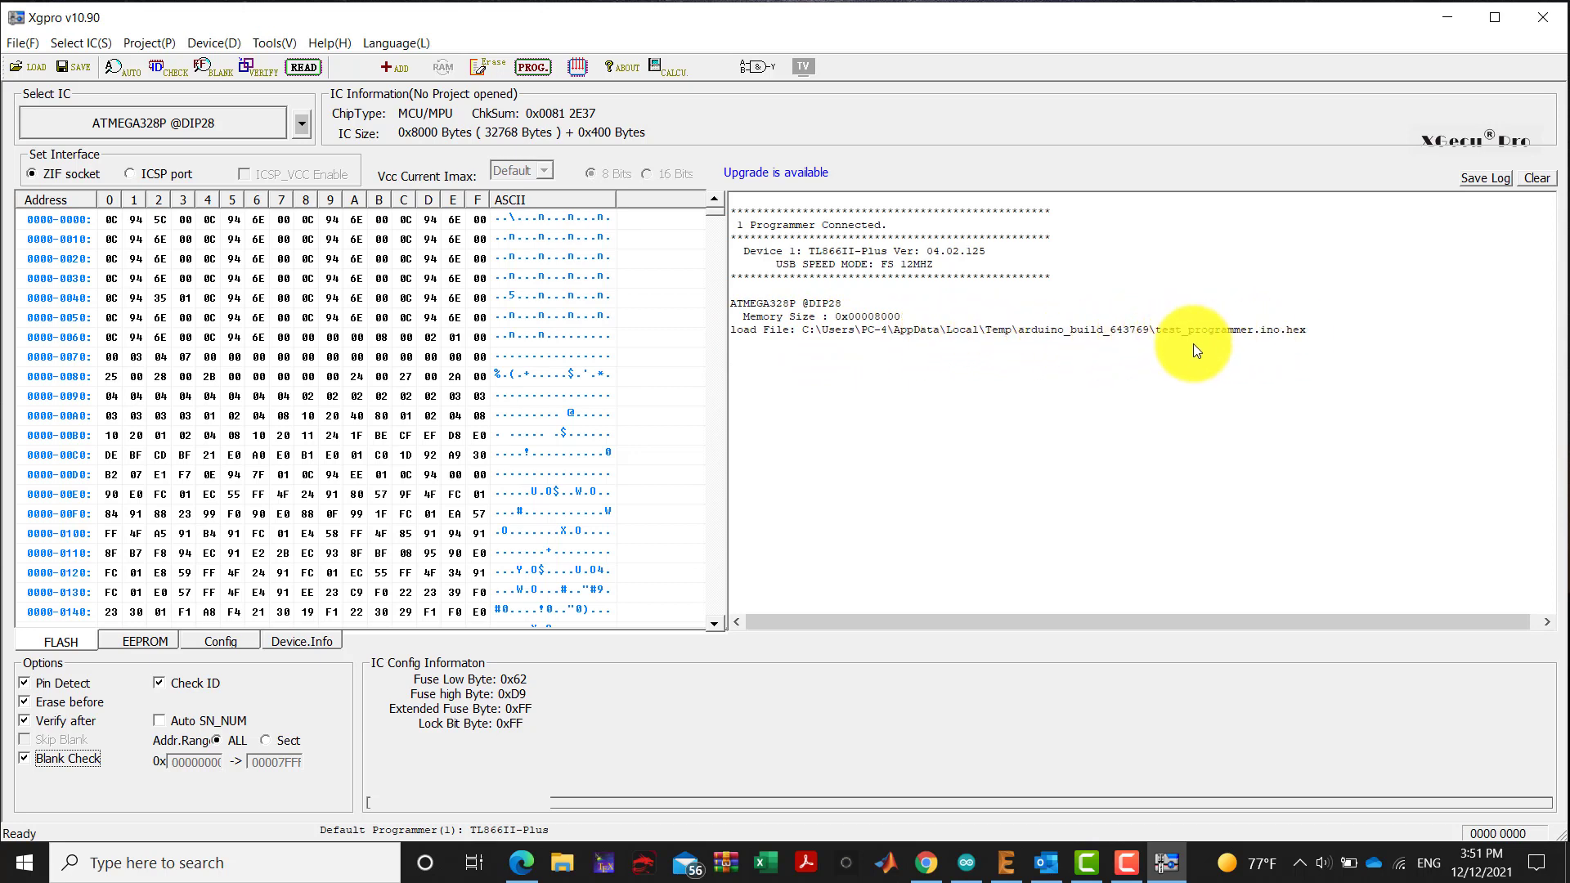
- Switch to the Arduino IDE and highlight the build file path in the compiler output to compare it with the loaded file
{"action": "left_click", "coordinate": [973, 858]}
{"action": "left_click_drag", "start_coordinate": [910, 743], "coordinate": [1481, 749]}
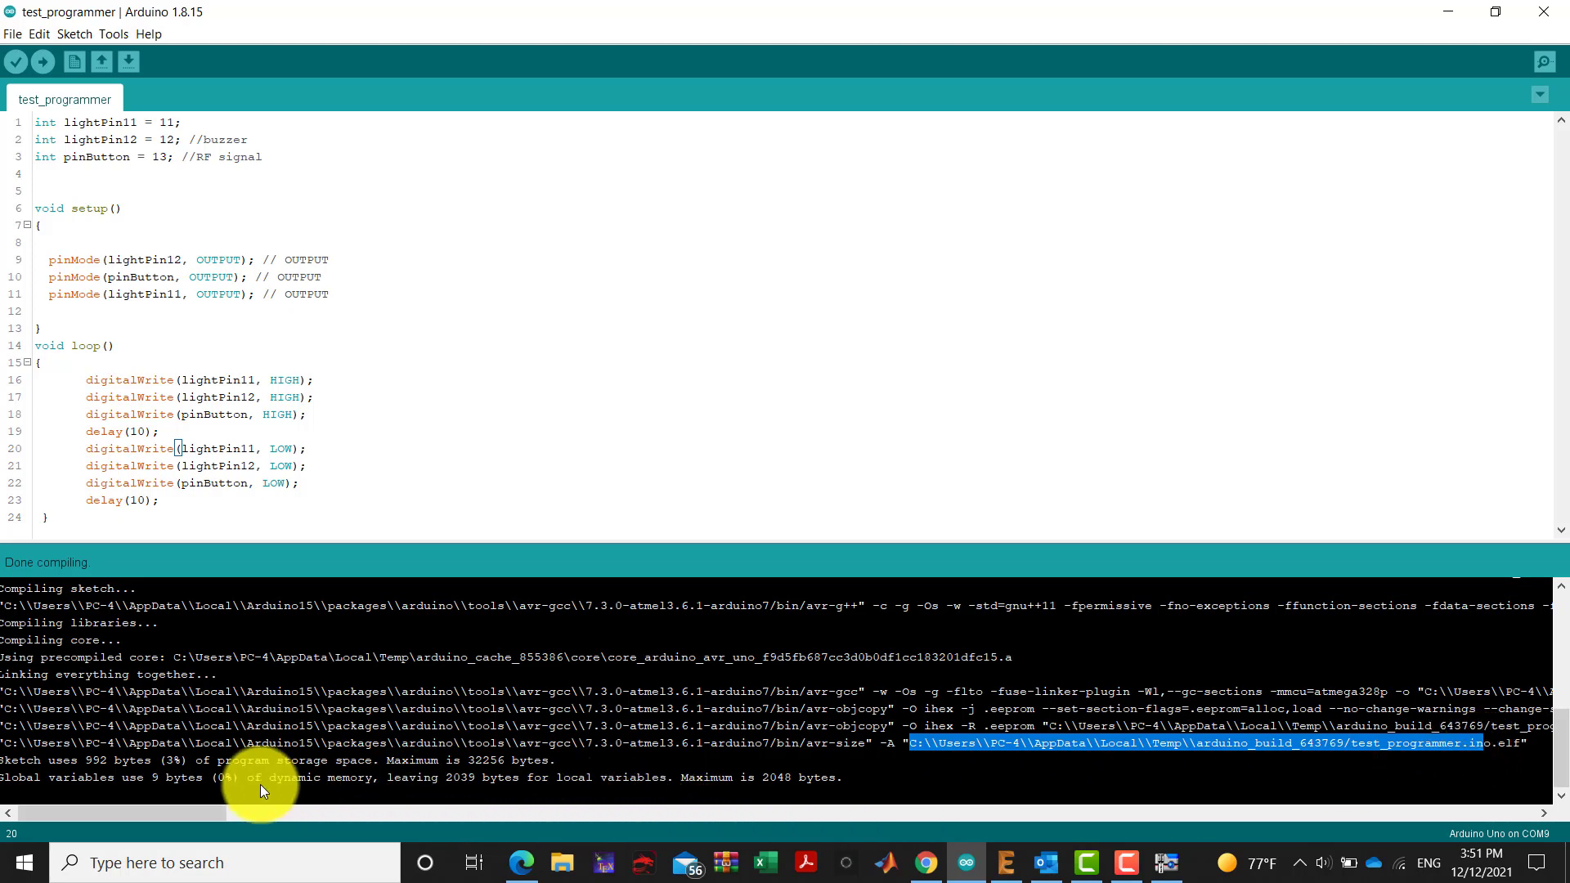
- Find and highlight the full path of test_programmer.ino.hex in the Arduino compiler output
{"action": "left_click_drag", "start_coordinate": [197, 811], "coordinate": [238, 813]}
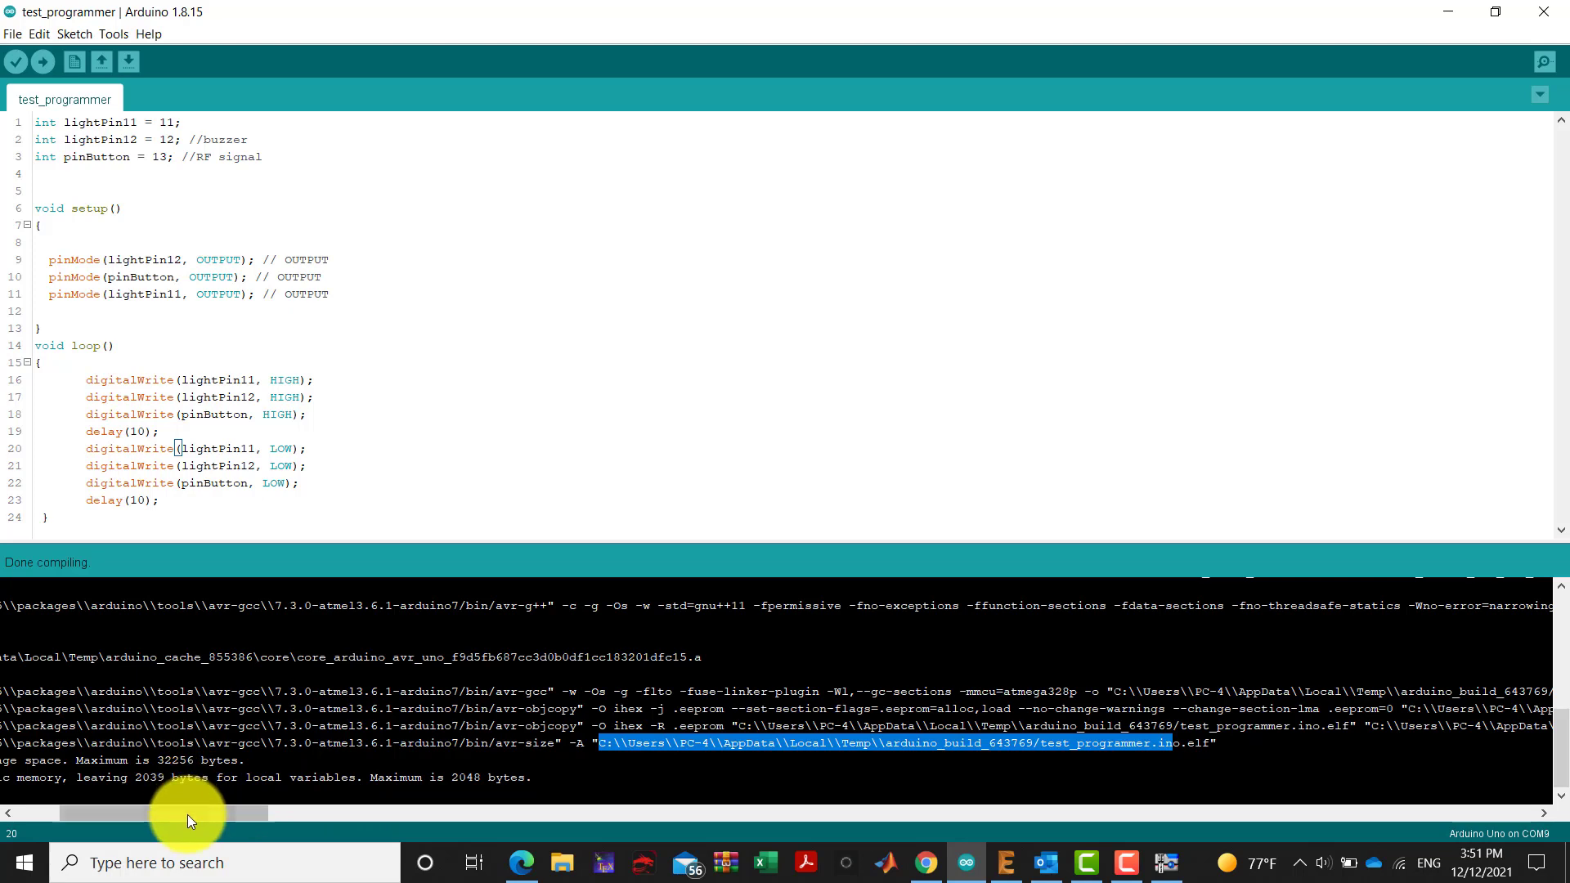
{"action": "left_click_drag", "start_coordinate": [188, 815], "coordinate": [292, 814]}
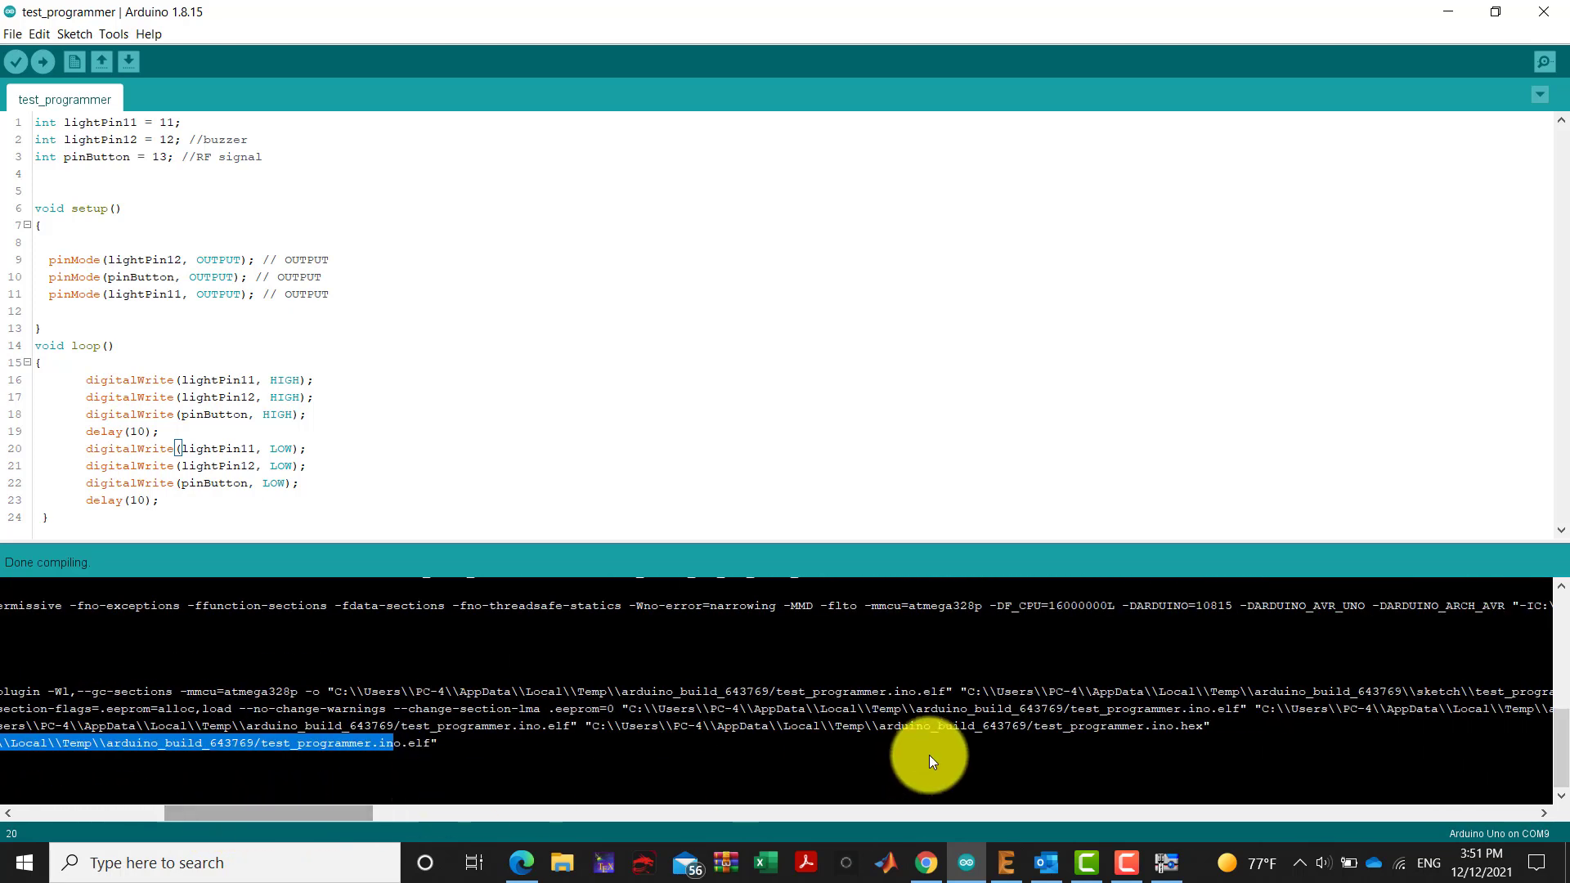
{"action": "left_click_drag", "start_coordinate": [1212, 726], "coordinate": [591, 722]}
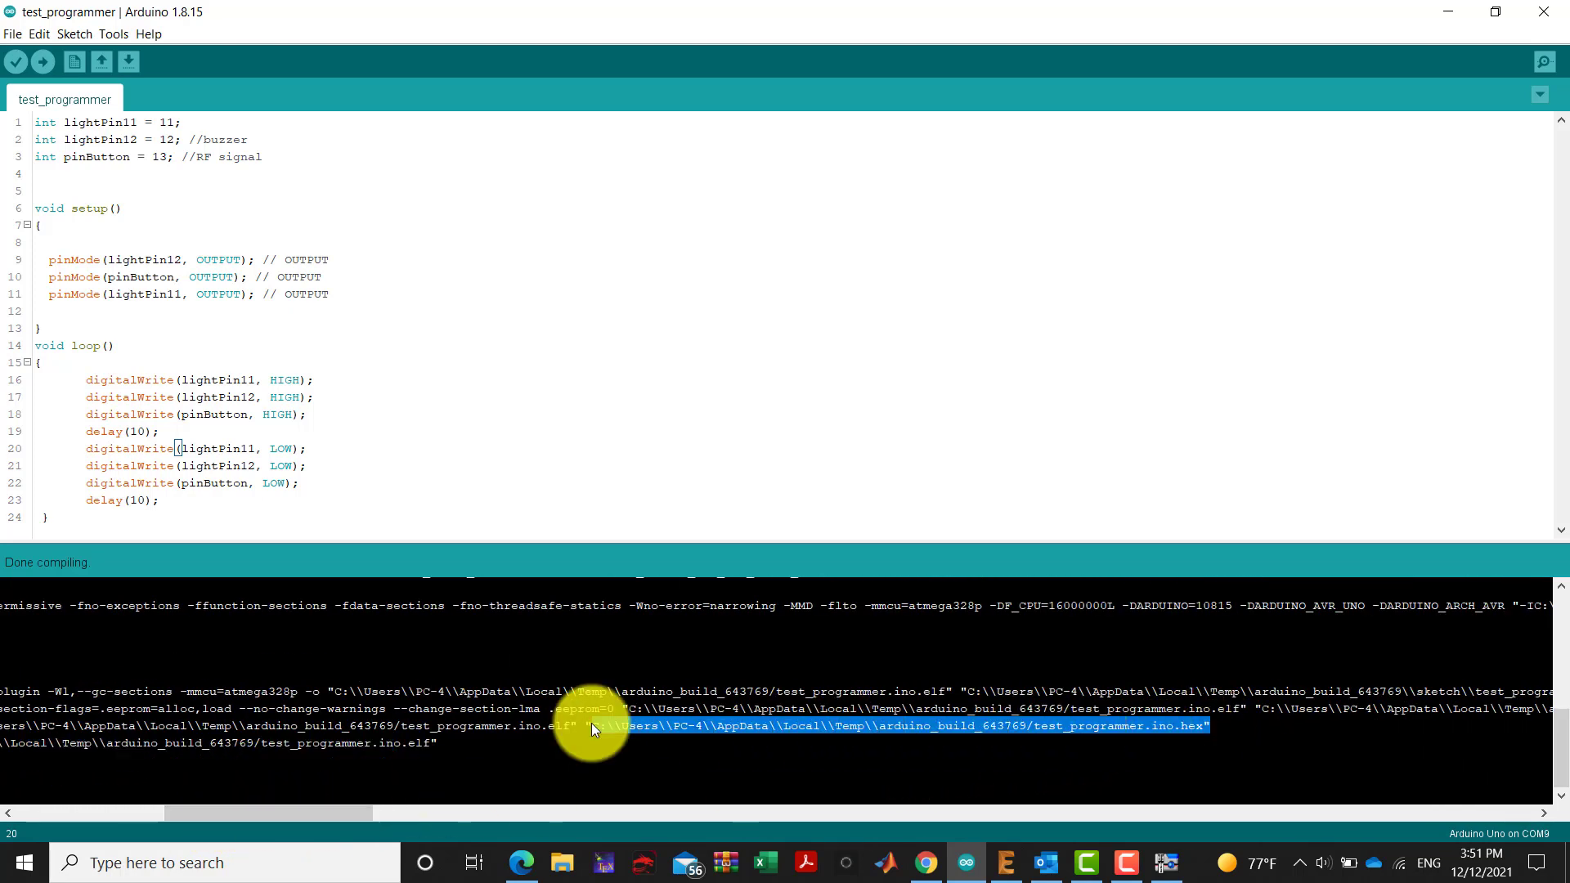
- Return to Xgpro and program the ATMEGA328P twice with FLASH, EEPROM, Config, LOCK Bit and RC calibration reading enabled, and close the programming dialog
{"action": "left_click", "coordinate": [960, 860]}
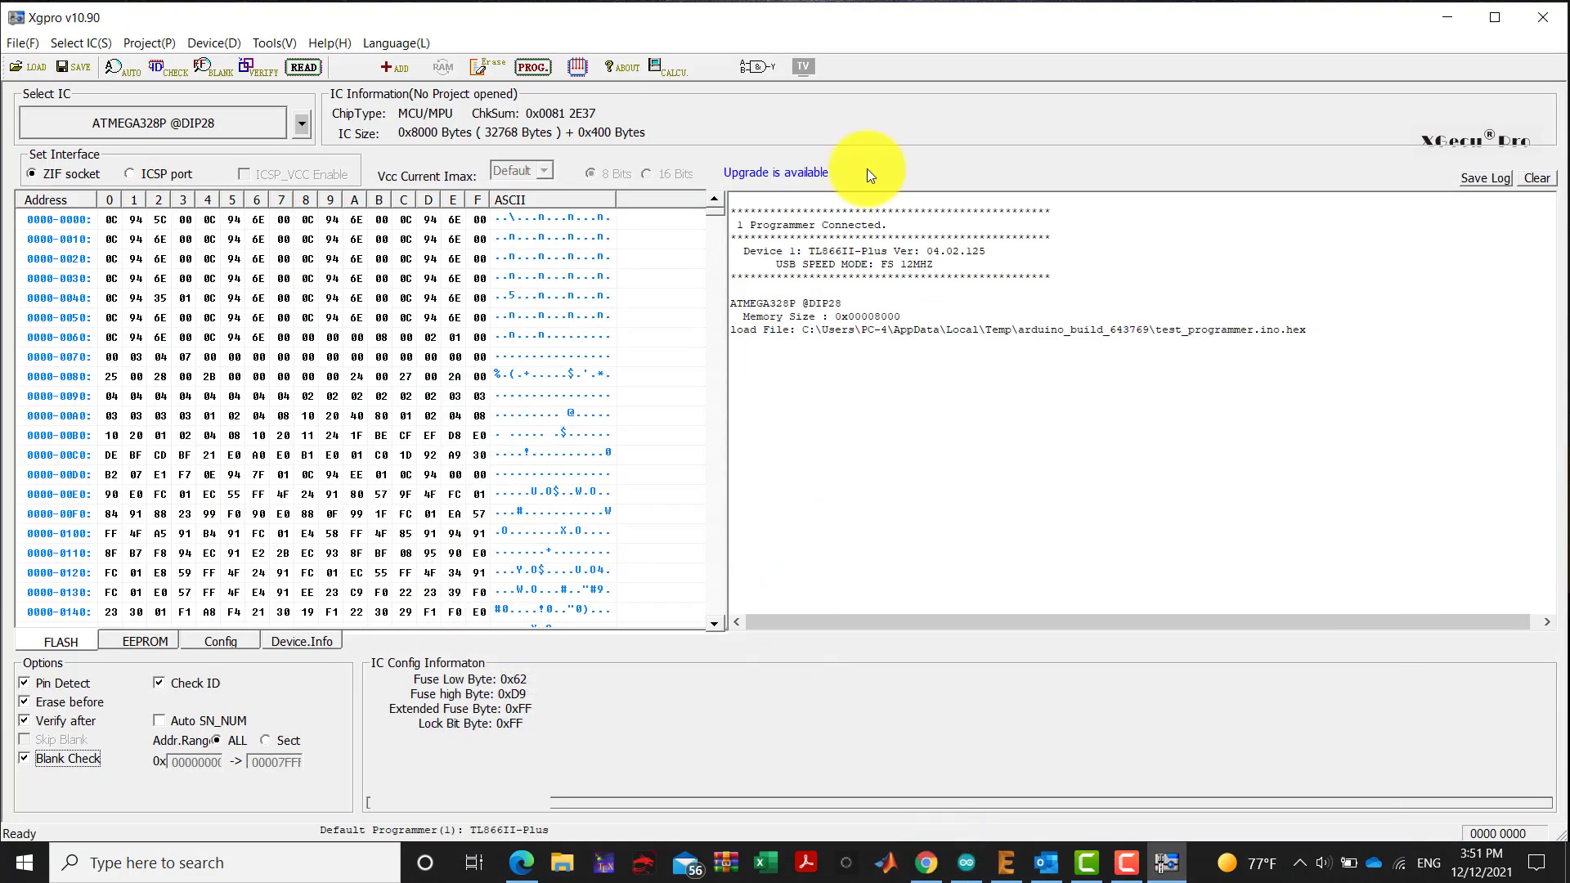
{"action": "left_click", "coordinate": [533, 67]}
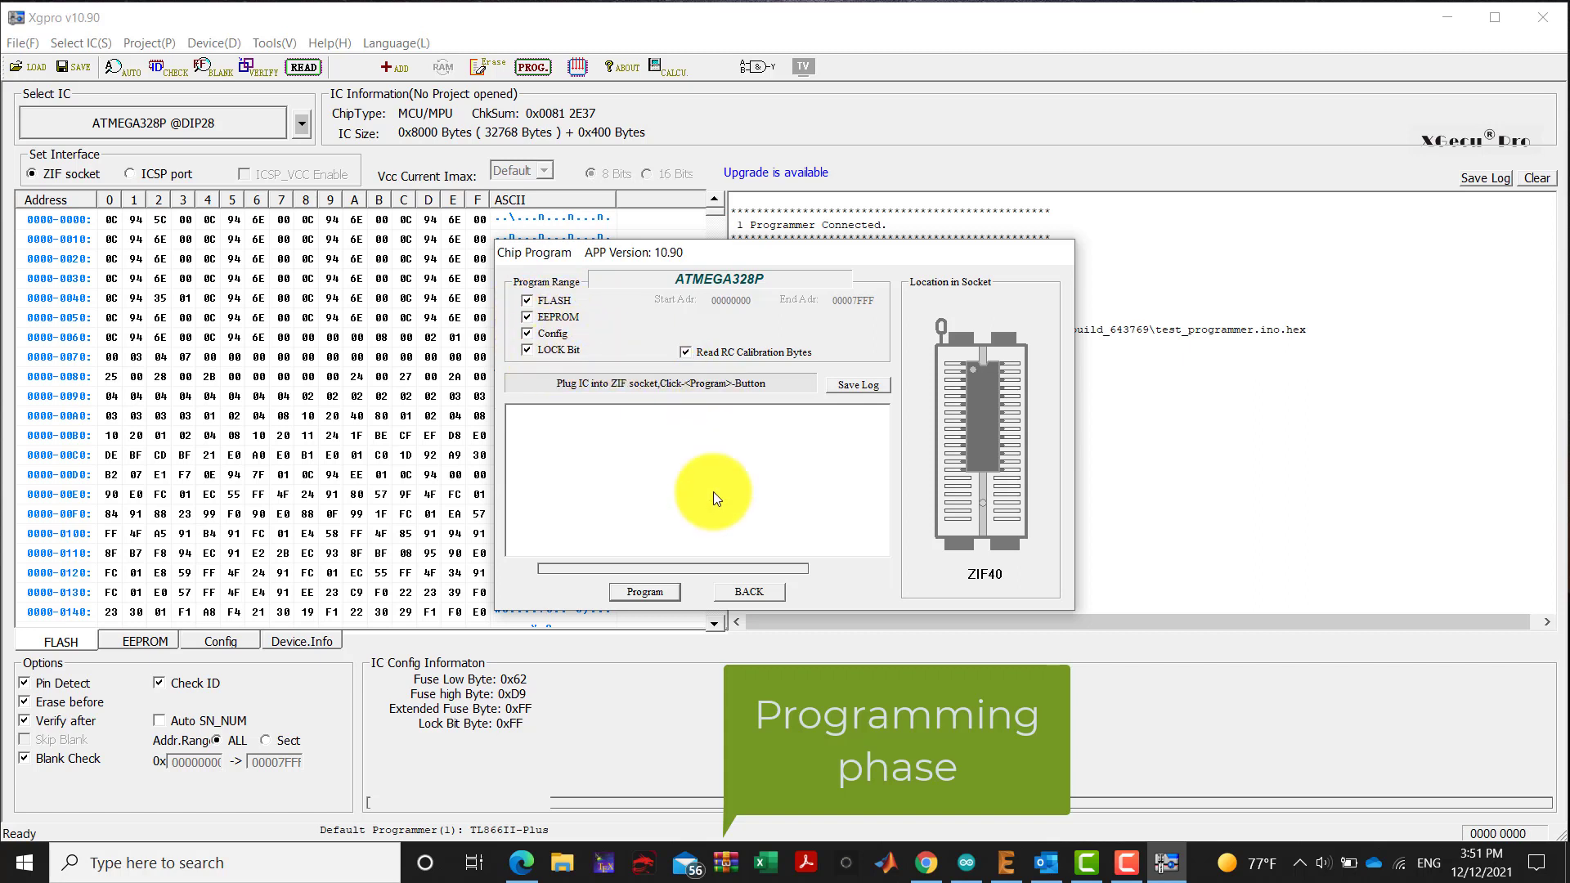
{"action": "left_click", "coordinate": [652, 593]}
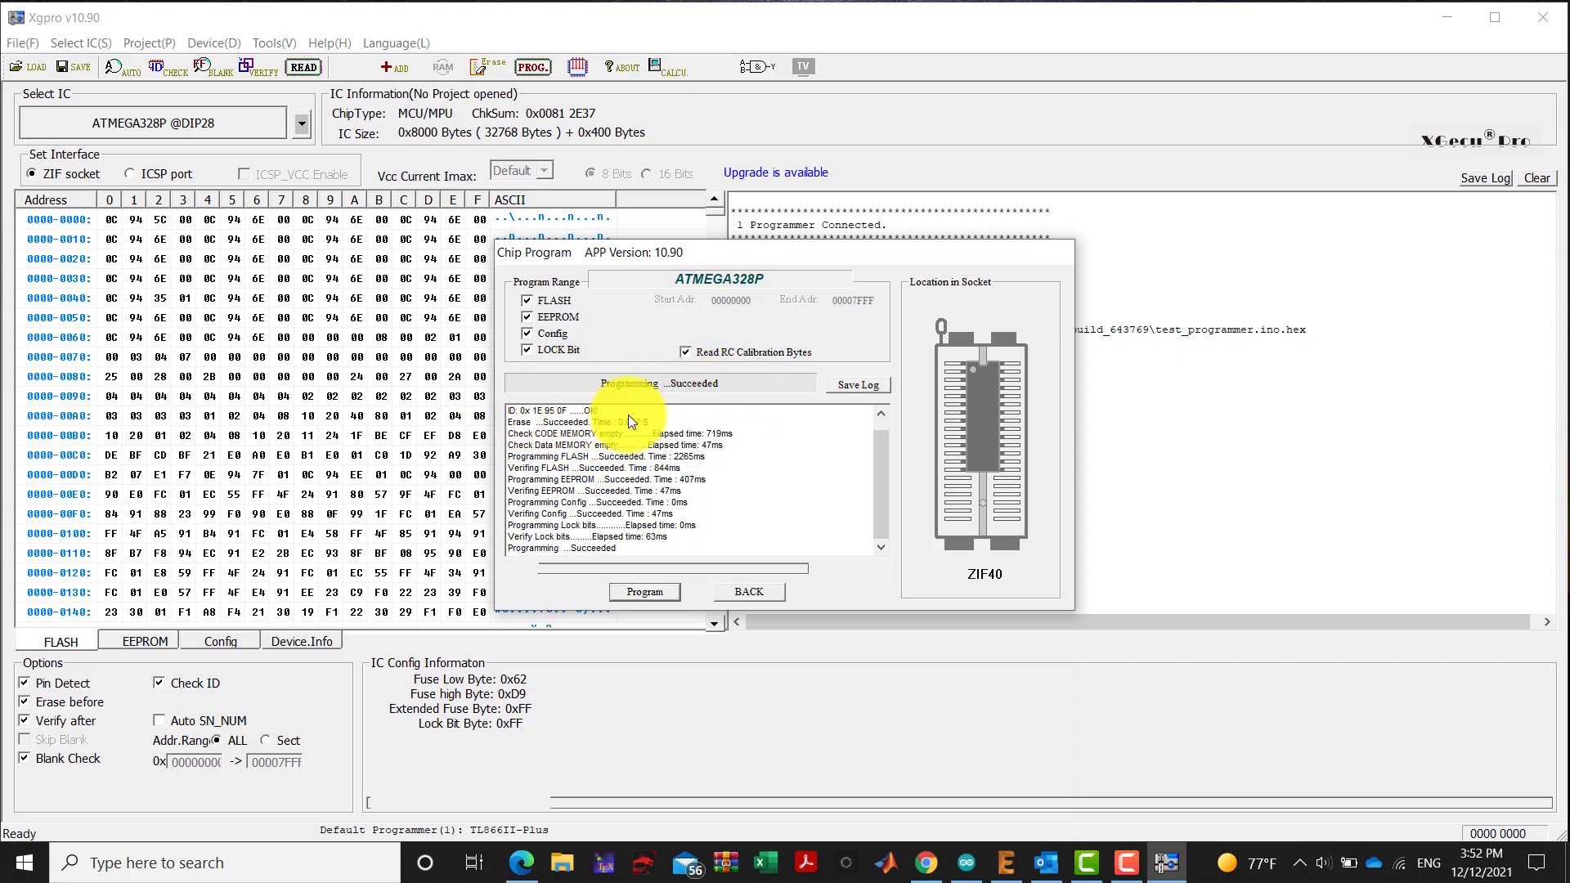
{"action": "left_click_drag", "start_coordinate": [722, 255], "coordinate": [1045, 225]}
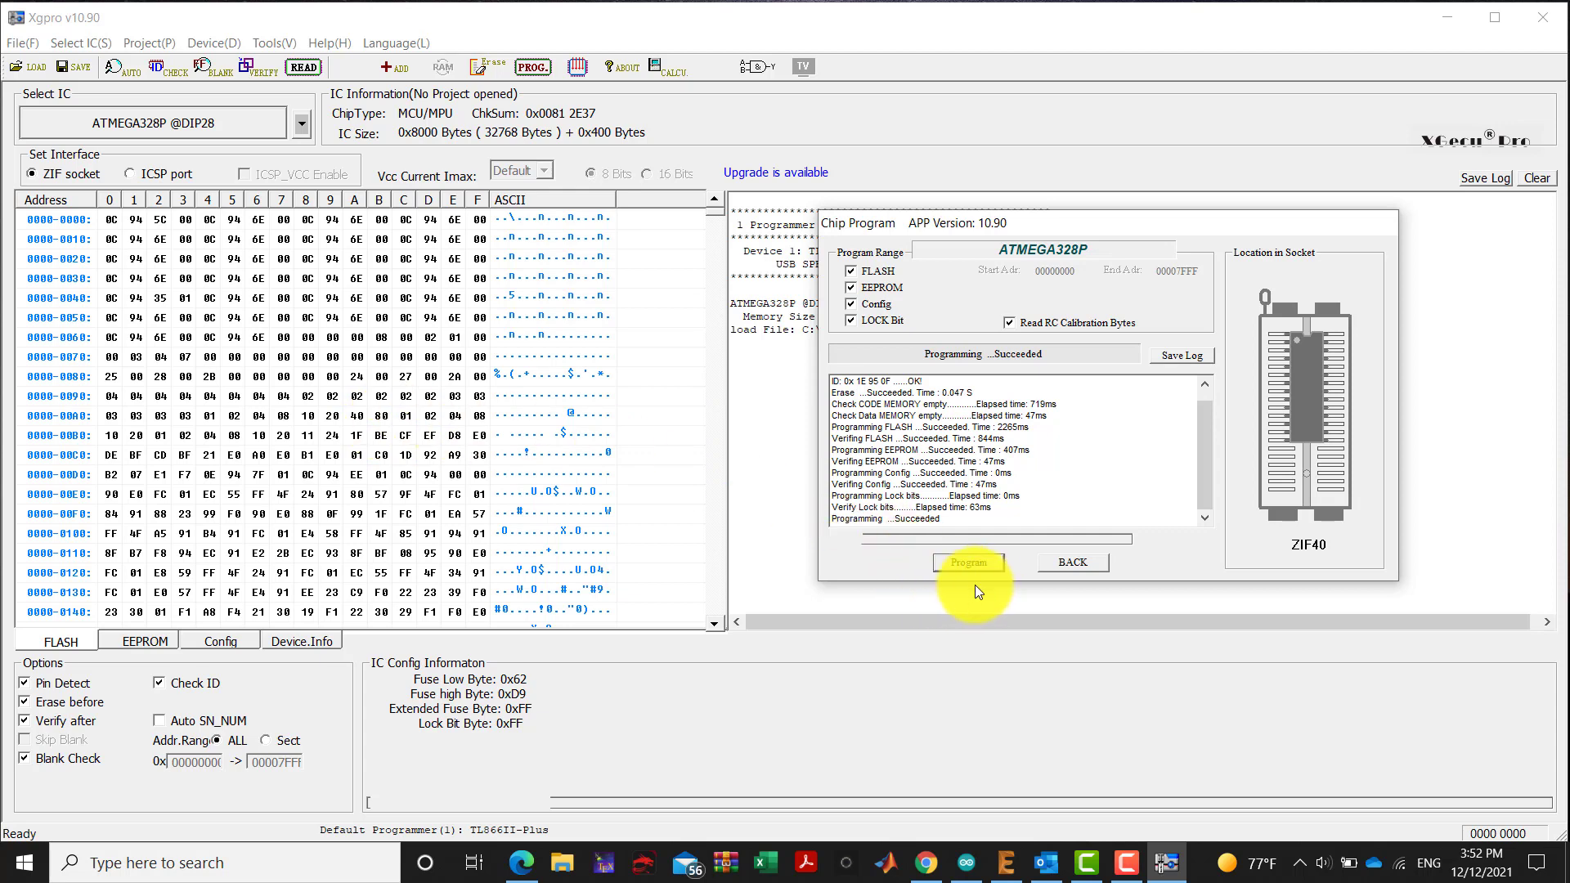
{"action": "left_click", "coordinate": [974, 561]}
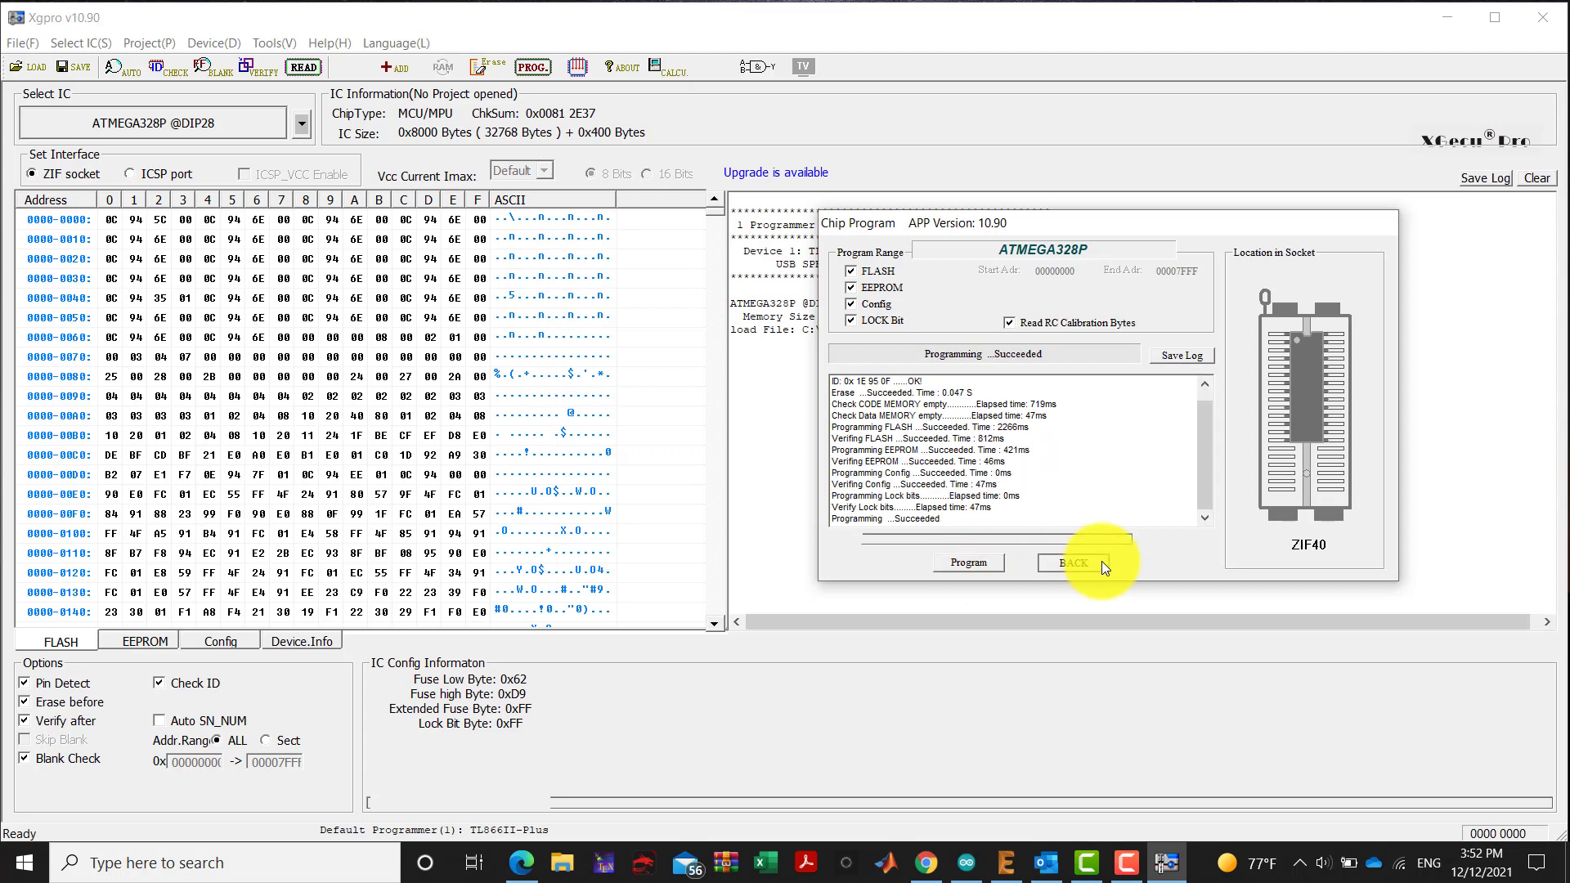
{"action": "left_click", "coordinate": [1101, 560]}
- Verify the ATMEGA328P's FLASH, EEPROM, Config and LOCK Bit against the buffer, review the verification log and close the dialog
{"action": "left_click", "coordinate": [256, 63]}
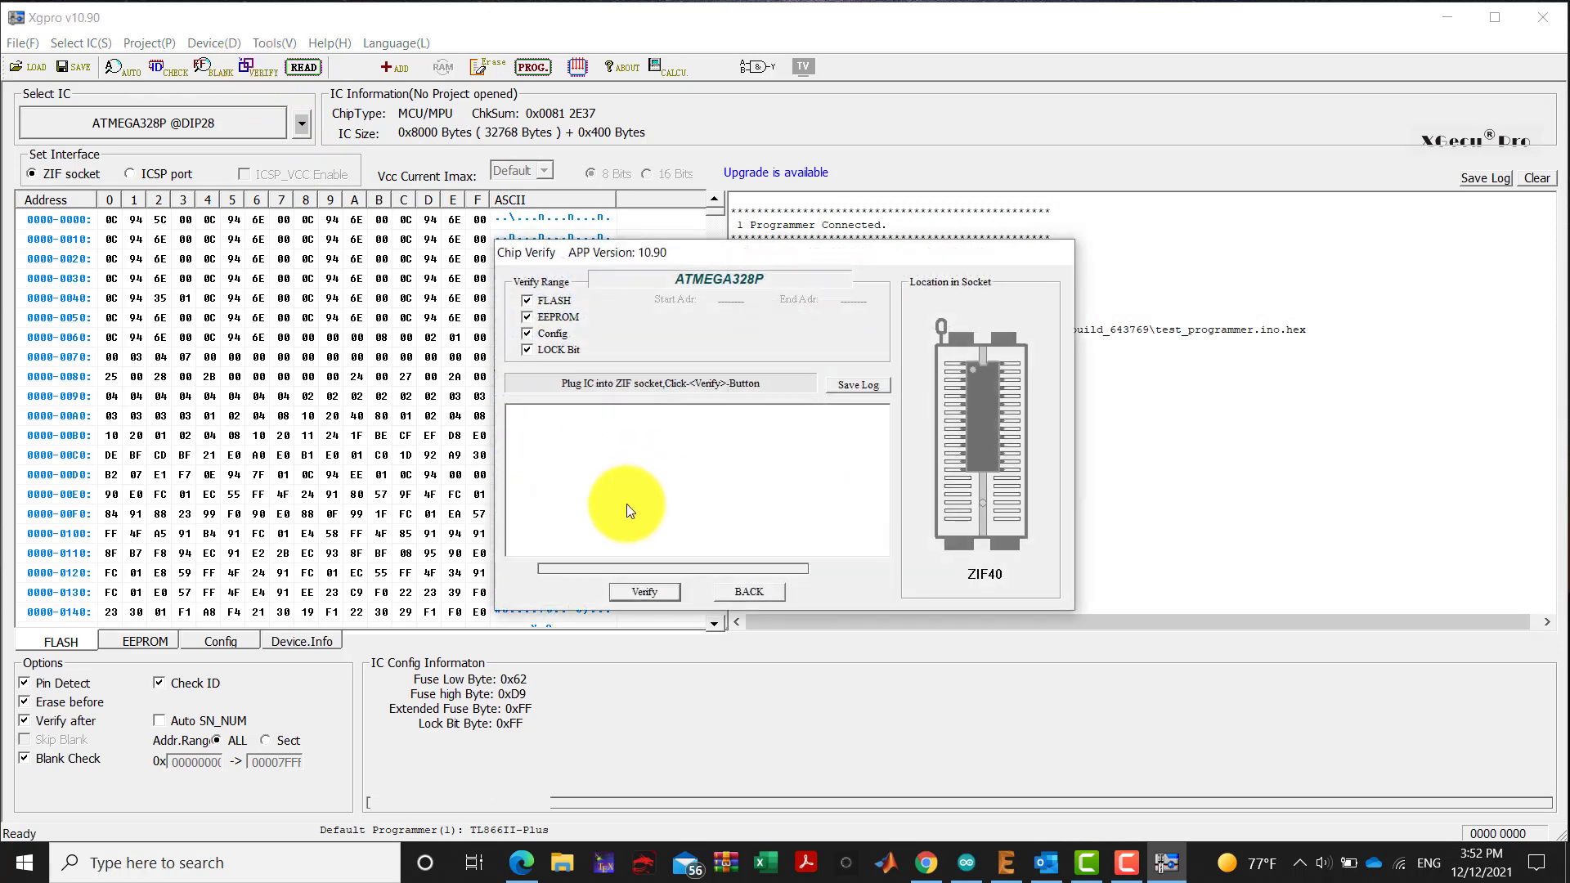
{"action": "left_click", "coordinate": [644, 596]}
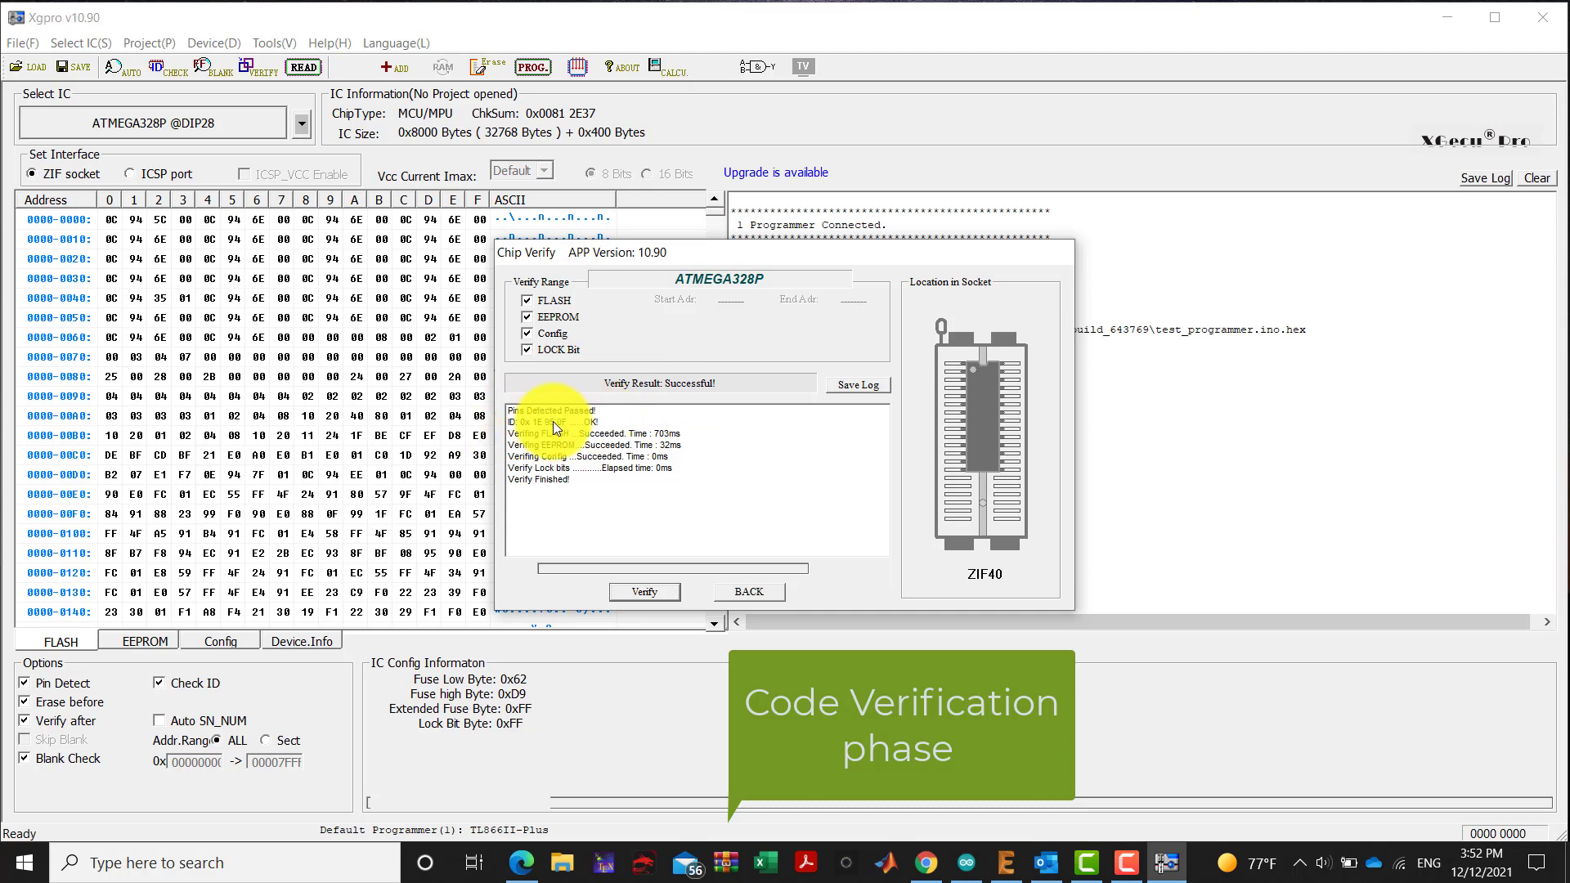
{"action": "left_click_drag", "start_coordinate": [755, 256], "coordinate": [383, 219]}
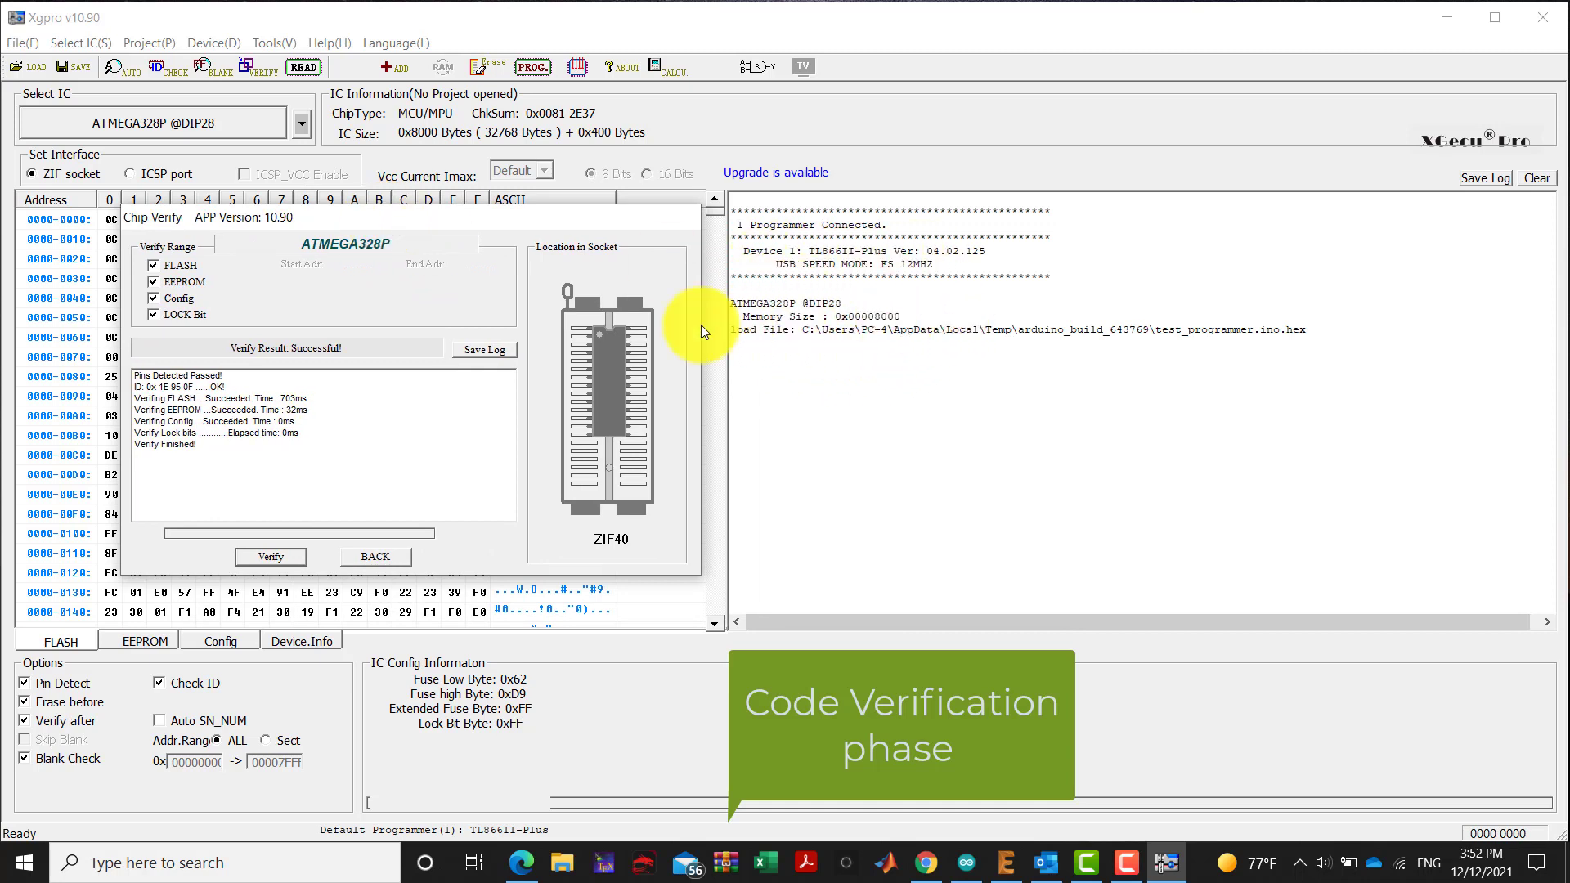
{"action": "left_click_drag", "start_coordinate": [378, 219], "coordinate": [568, 212]}
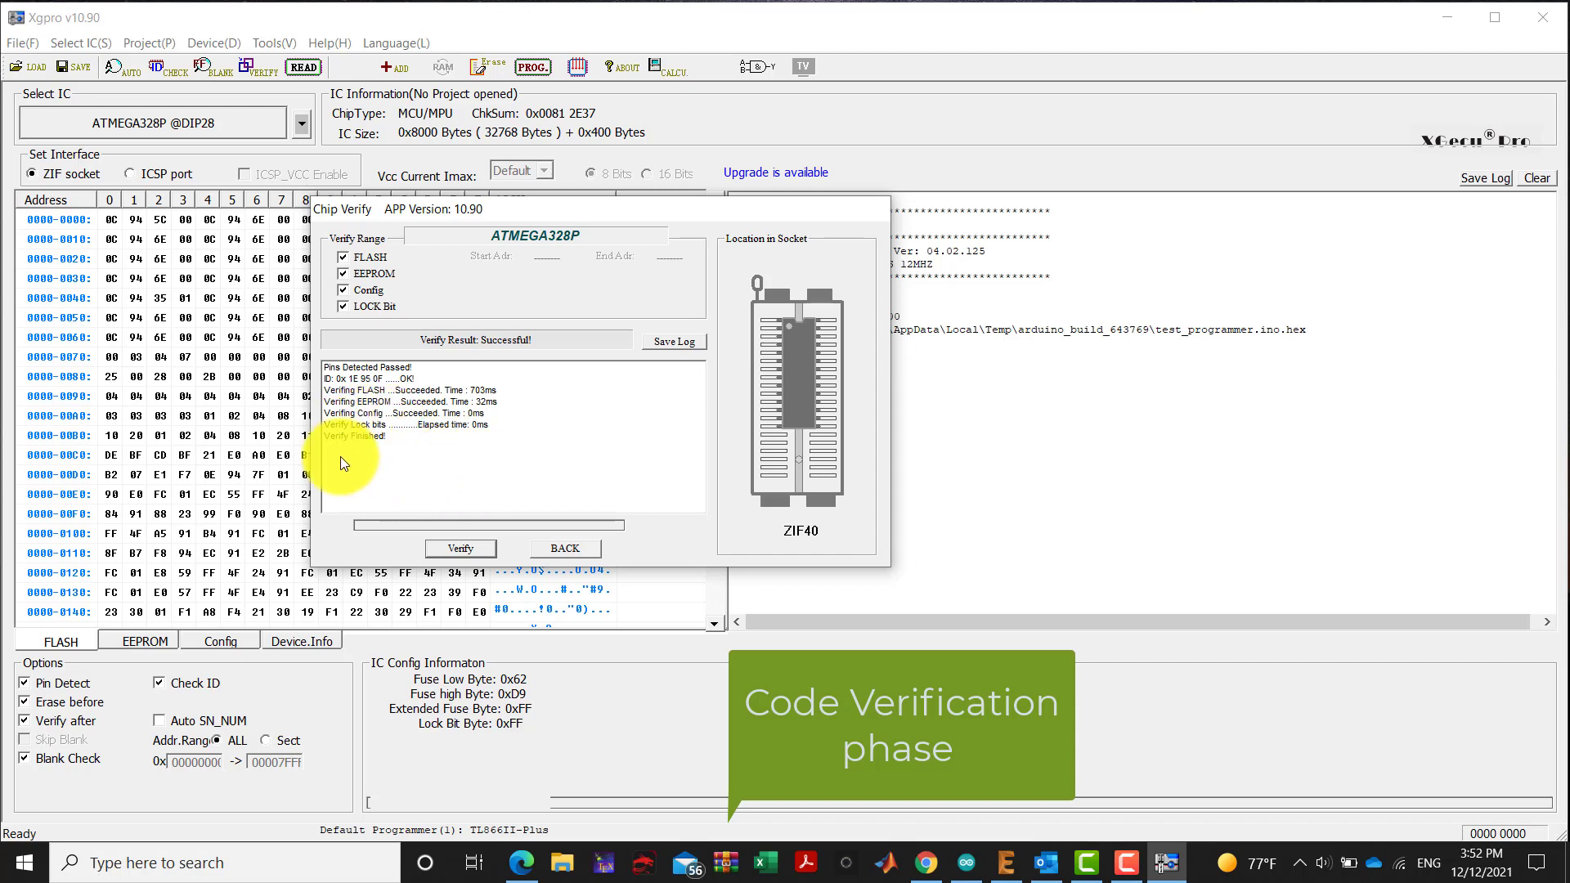
{"action": "left_click", "coordinate": [572, 551]}
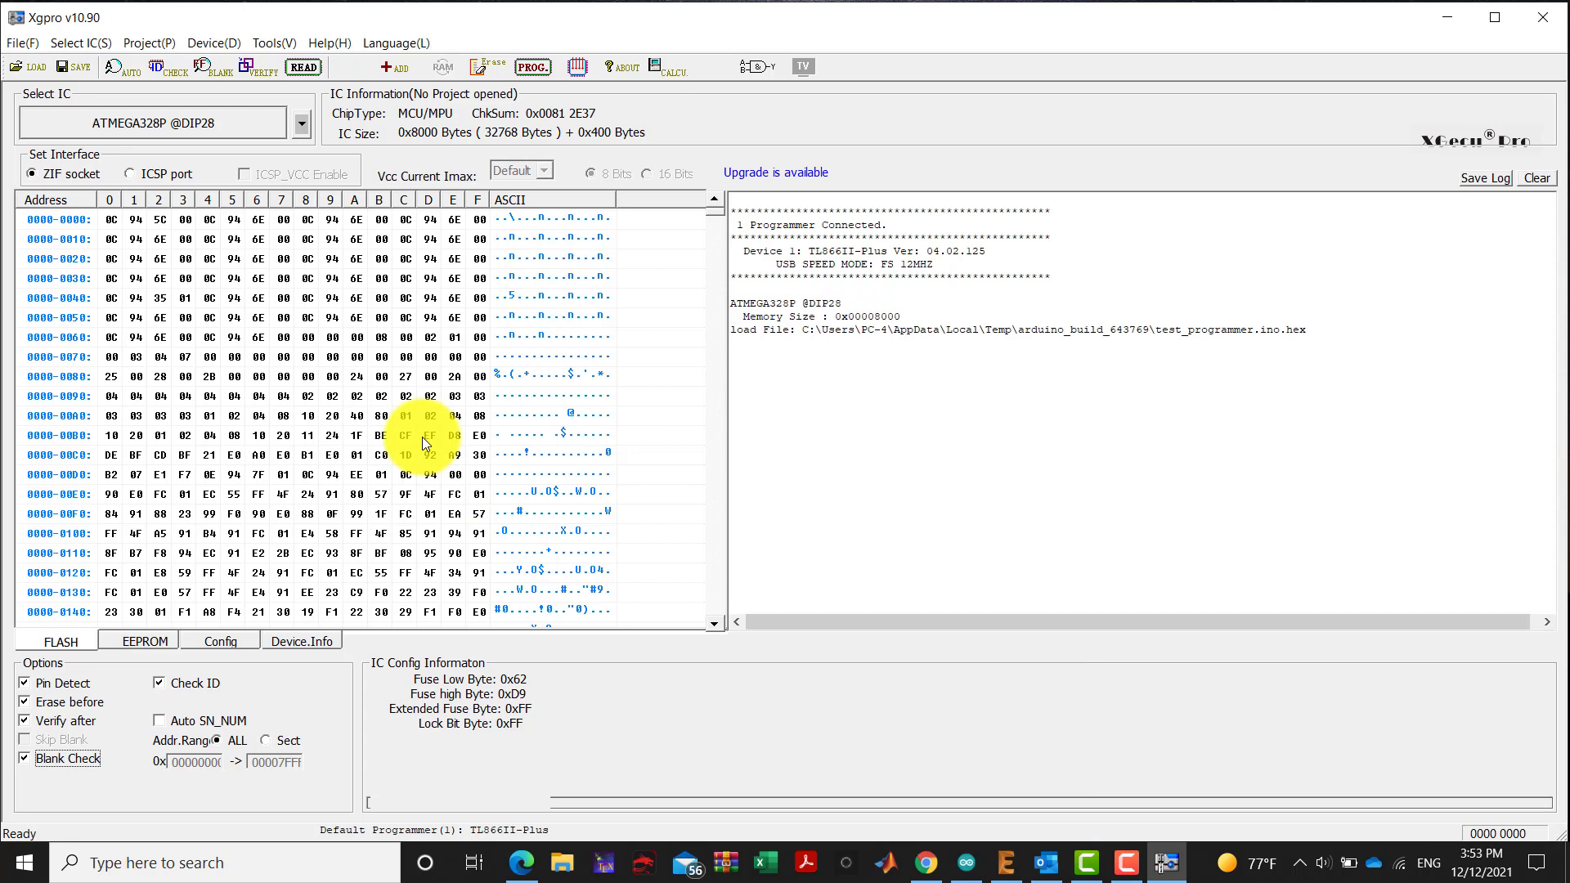
- Program the ATMEGA328P on Device 1 through Multi Programming with FLASH, EEPROM, Config and LOCK Bit enabled, and close the dialog
{"action": "left_click", "coordinate": [583, 66]}
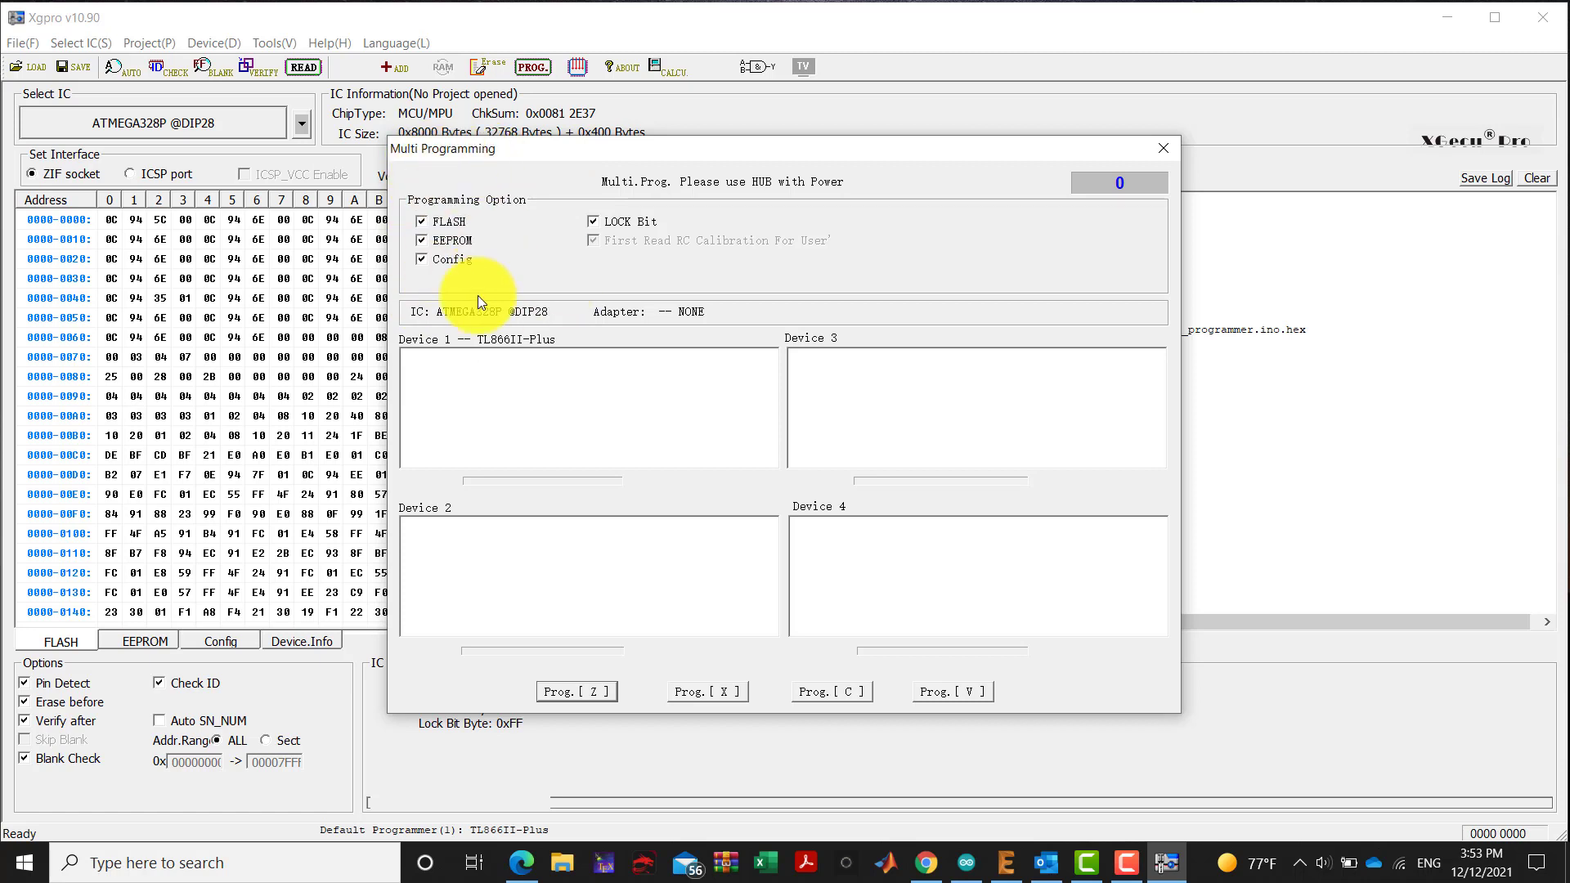
{"action": "left_click", "coordinate": [579, 693]}
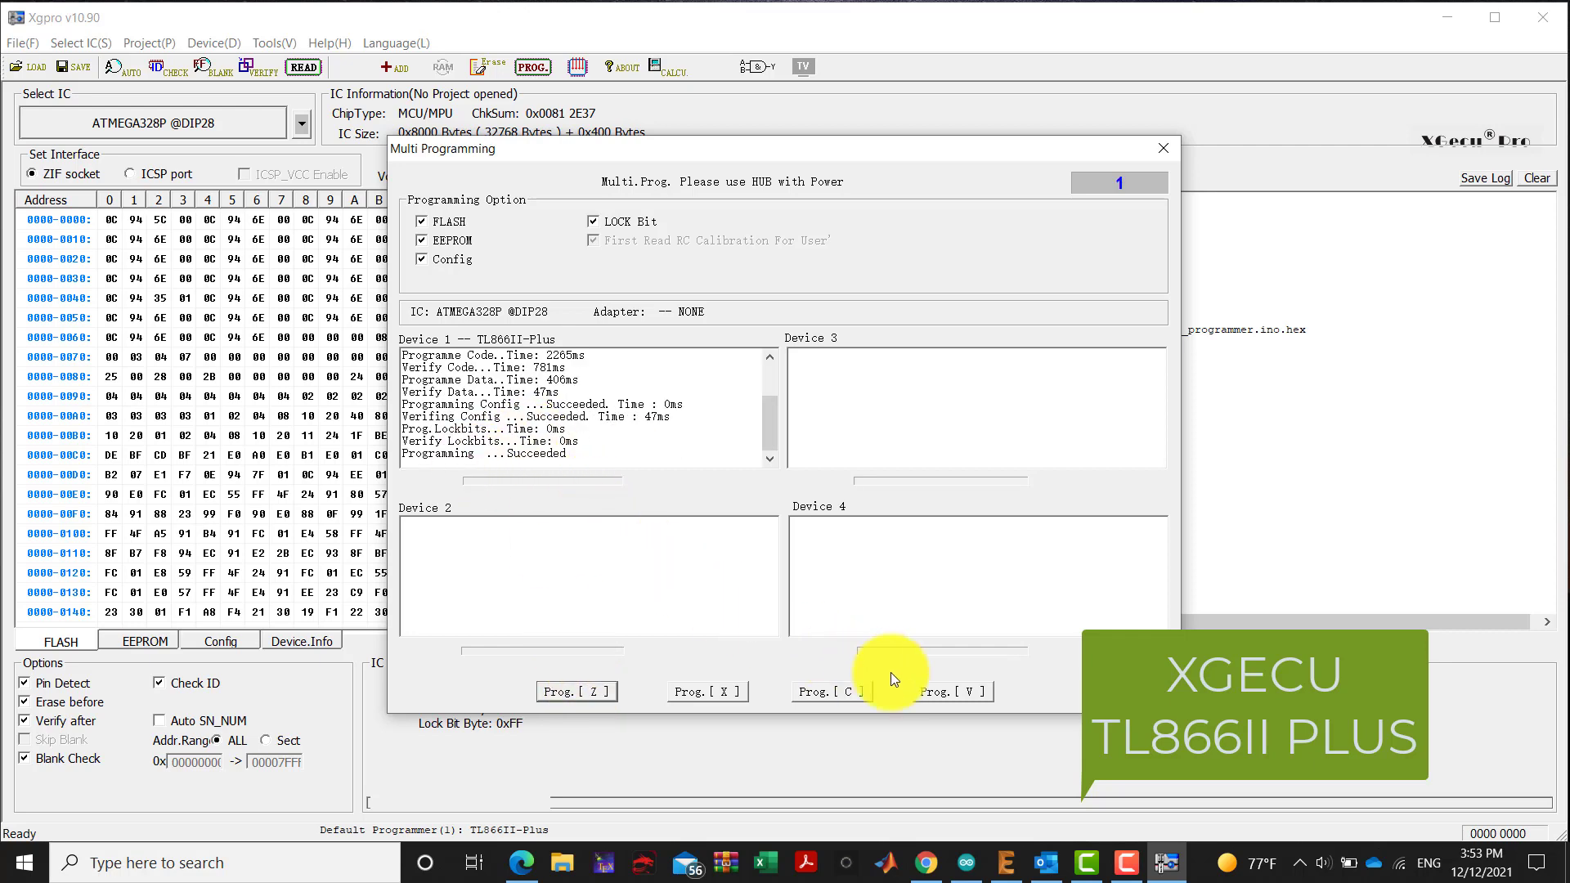
{"action": "left_click", "coordinate": [1162, 150]}
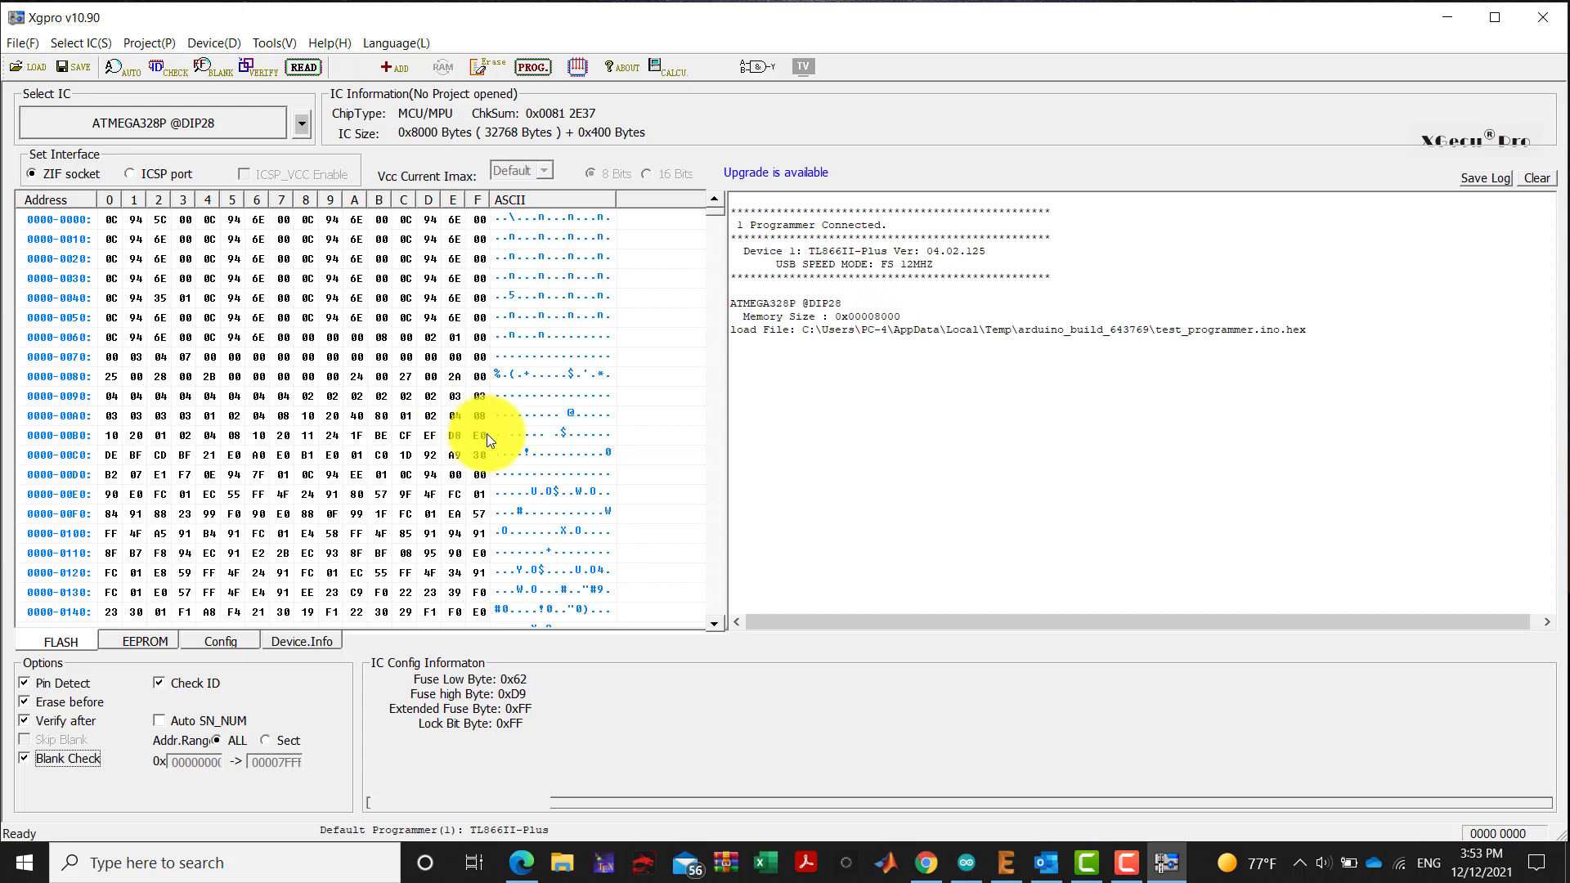
- Switch to the Arduino IDE to review the test_programmer sketch and return to Xgpro
{"action": "left_click", "coordinate": [957, 854]}
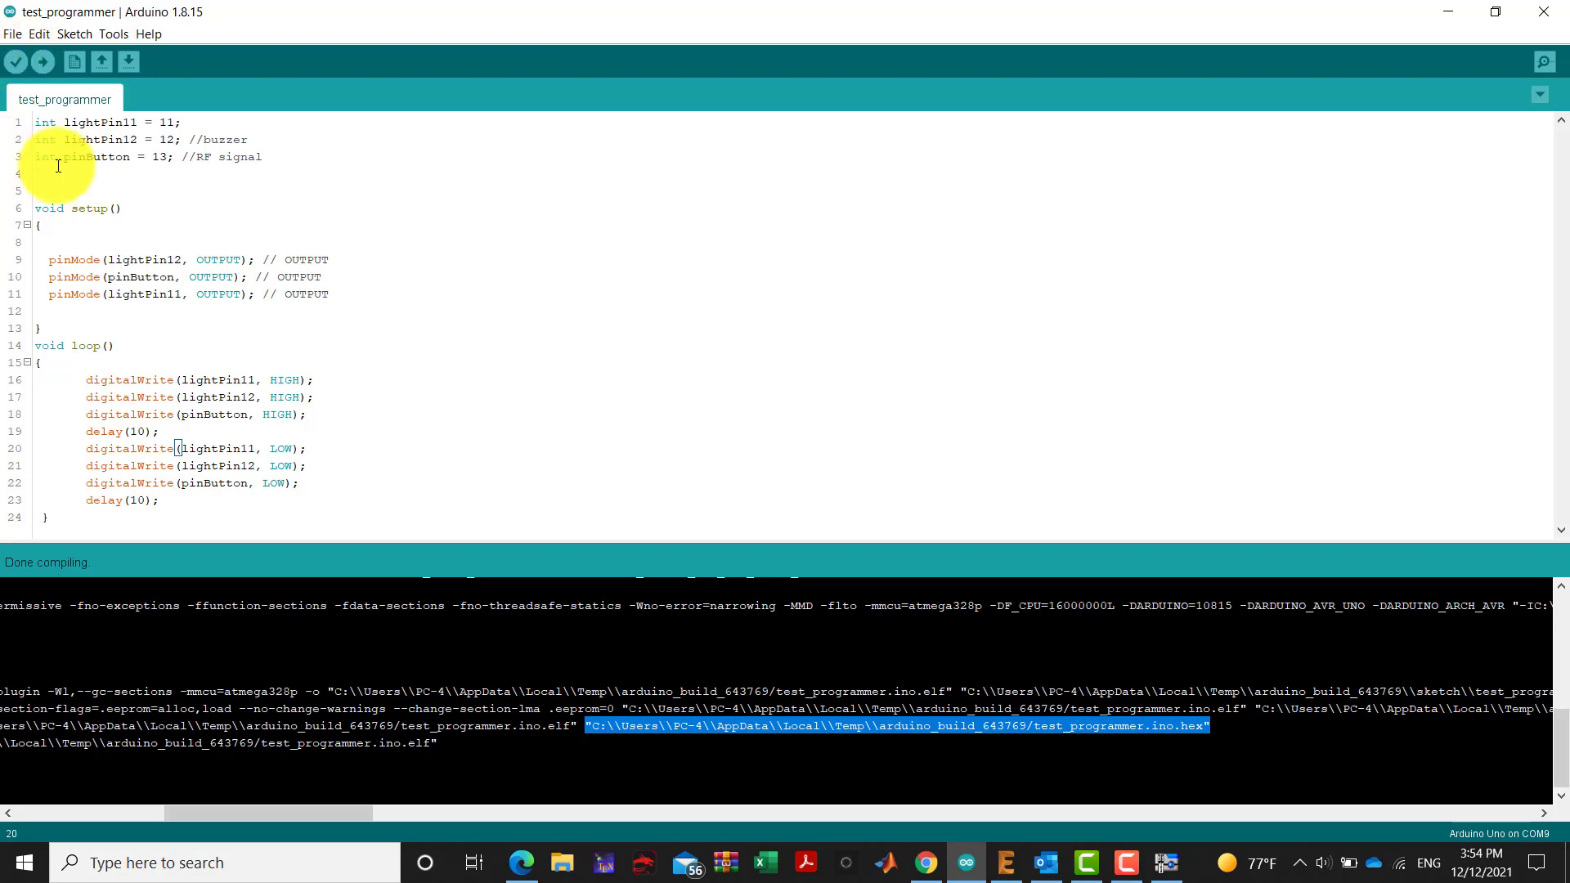
{"action": "left_click", "coordinate": [1165, 859]}
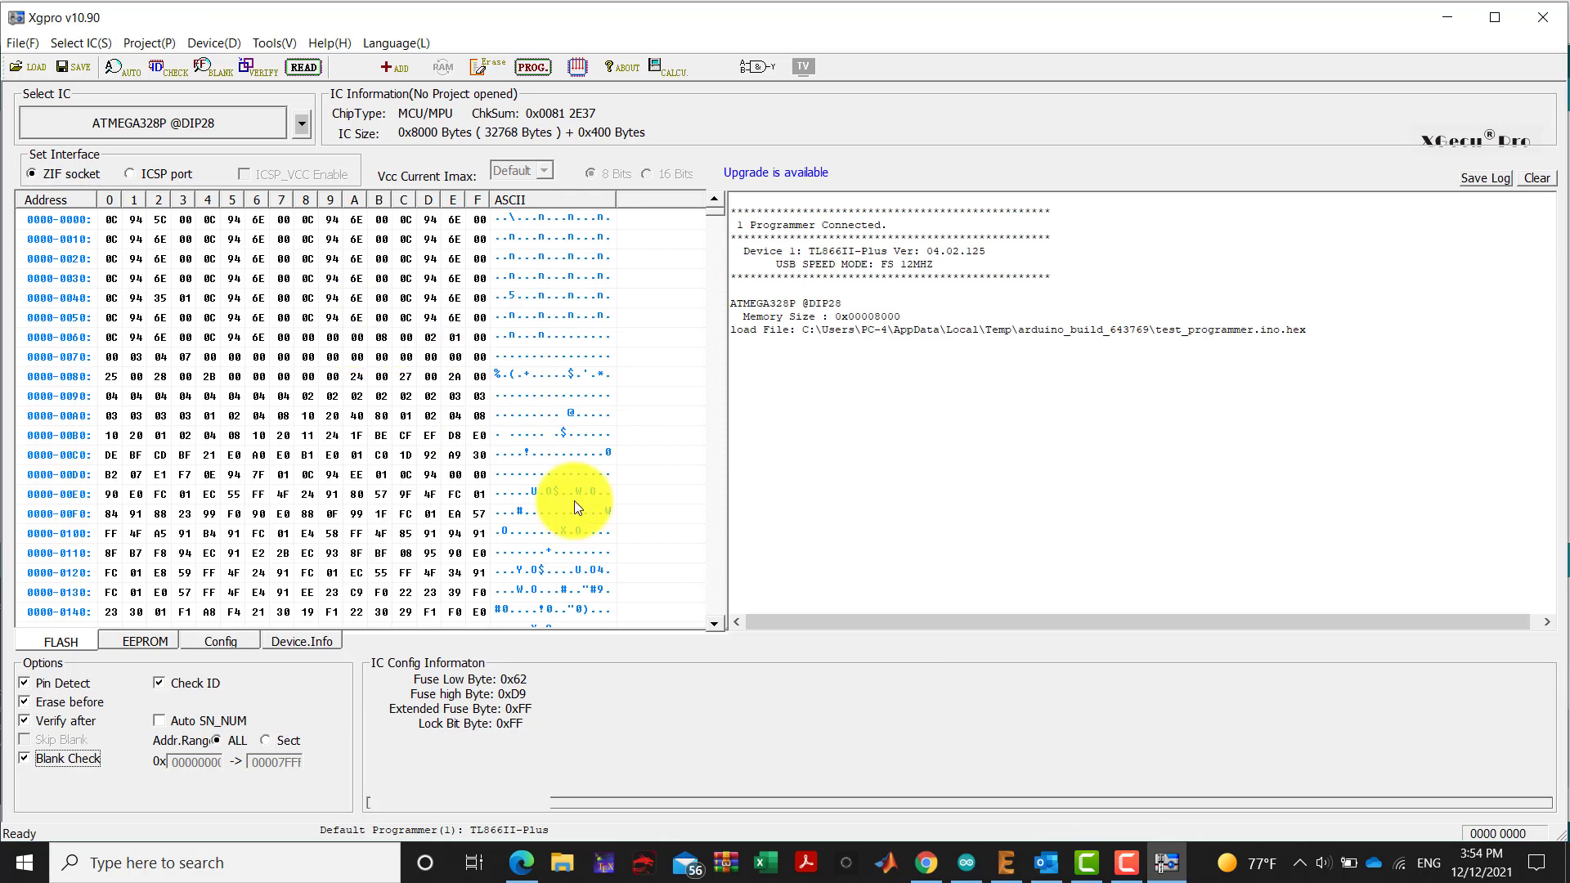